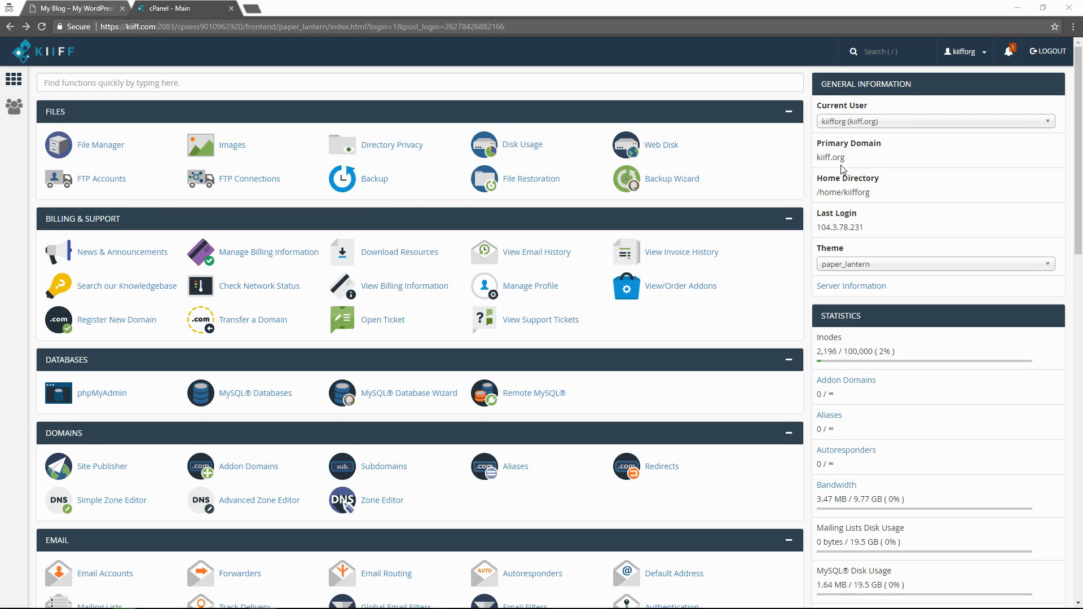
Open the WordPress admin dashboard of the kiiff.org installation from the hosting account's Softaculous WordPress installations list.
scroll(265, 417, "down", 6)
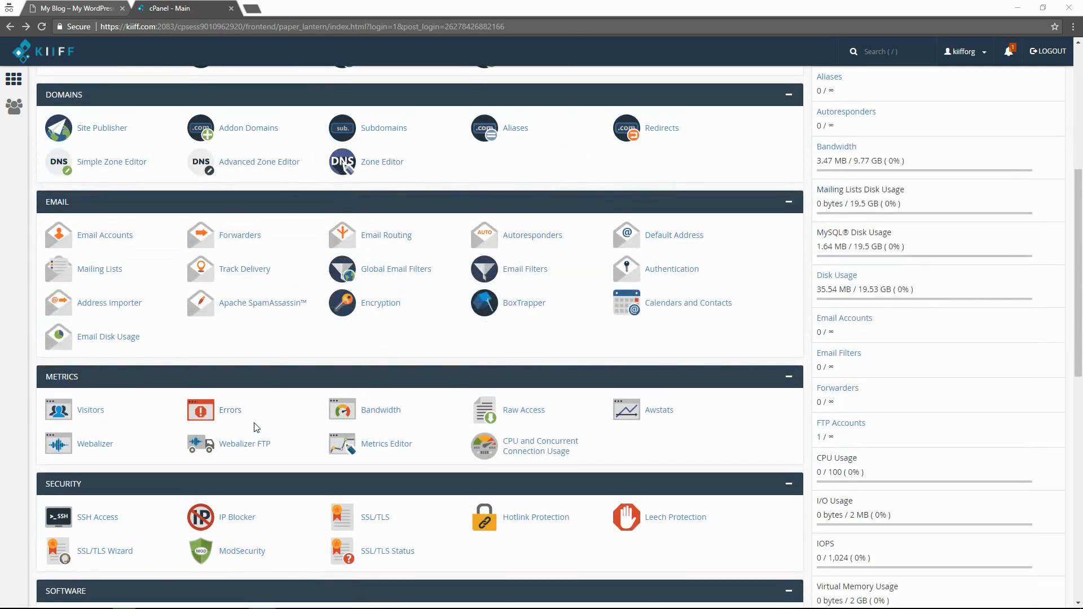
scroll(257, 427, "down", 5)
scroll(133, 479, "down", 5)
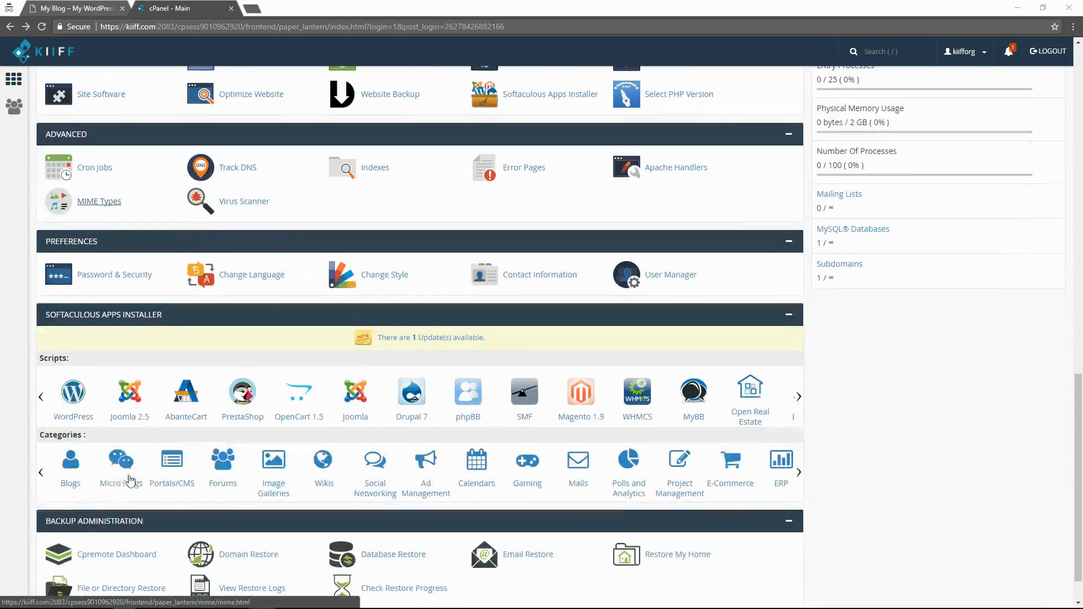
left_click(74, 416)
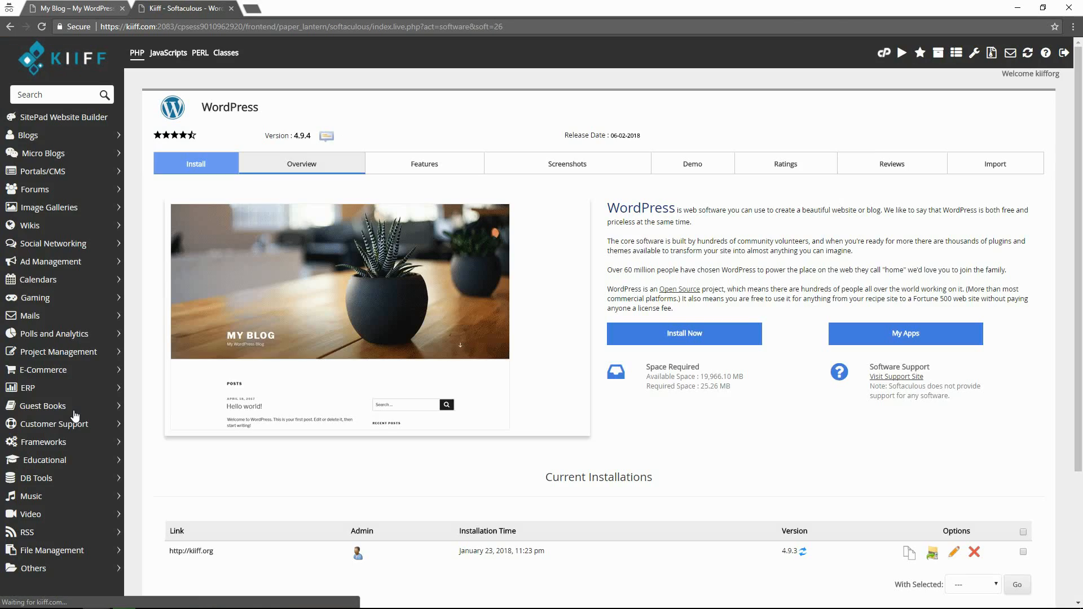
scroll(518, 490, "down", 2)
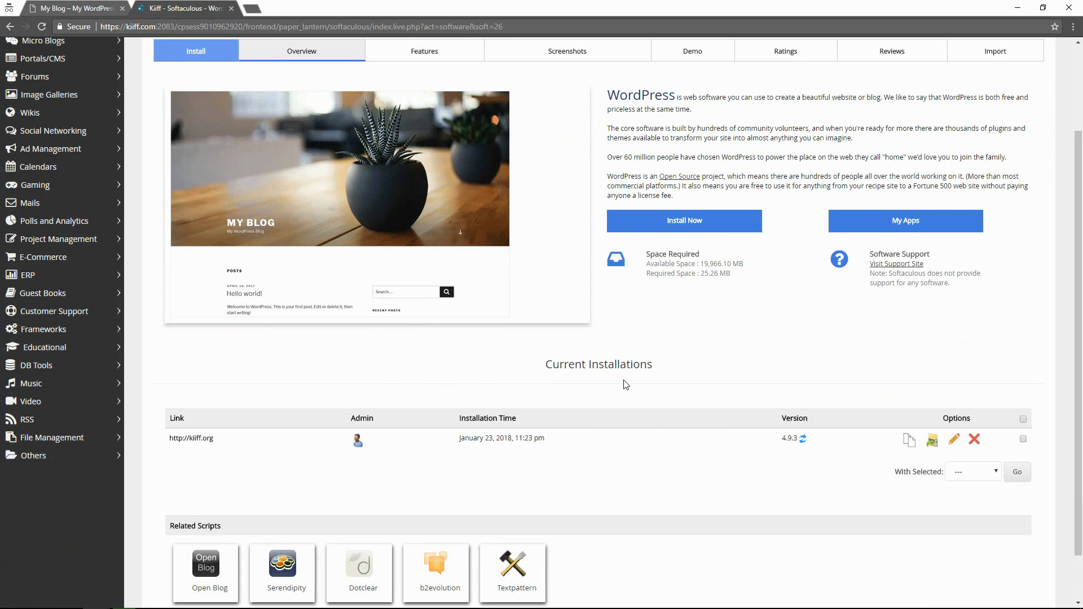
left_click(364, 445)
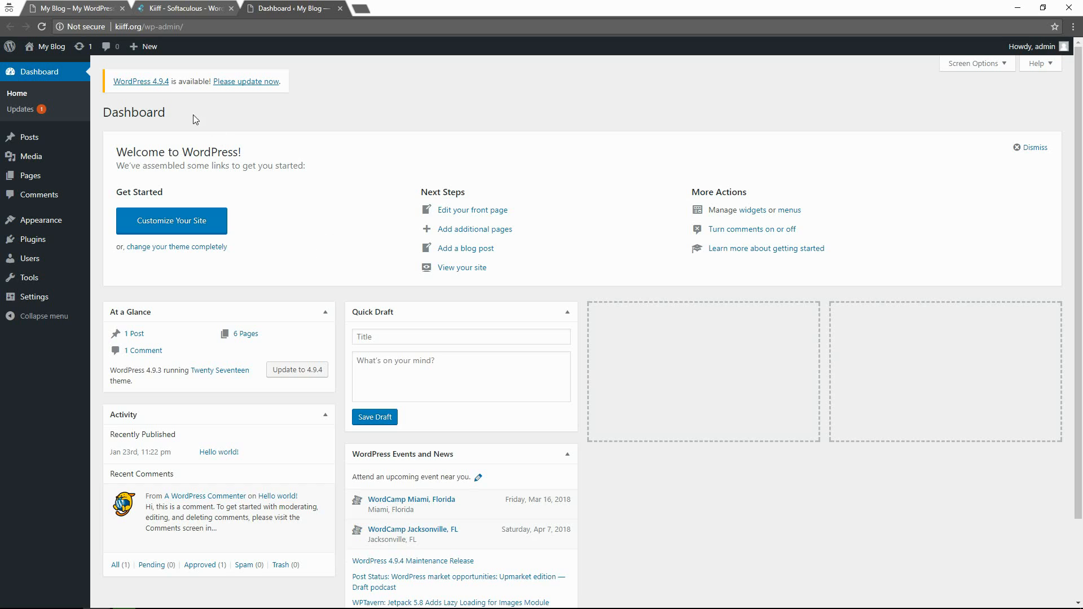
Update WordPress to version 4.9.4 and look over the release's welcome page.
left_click(31, 111)
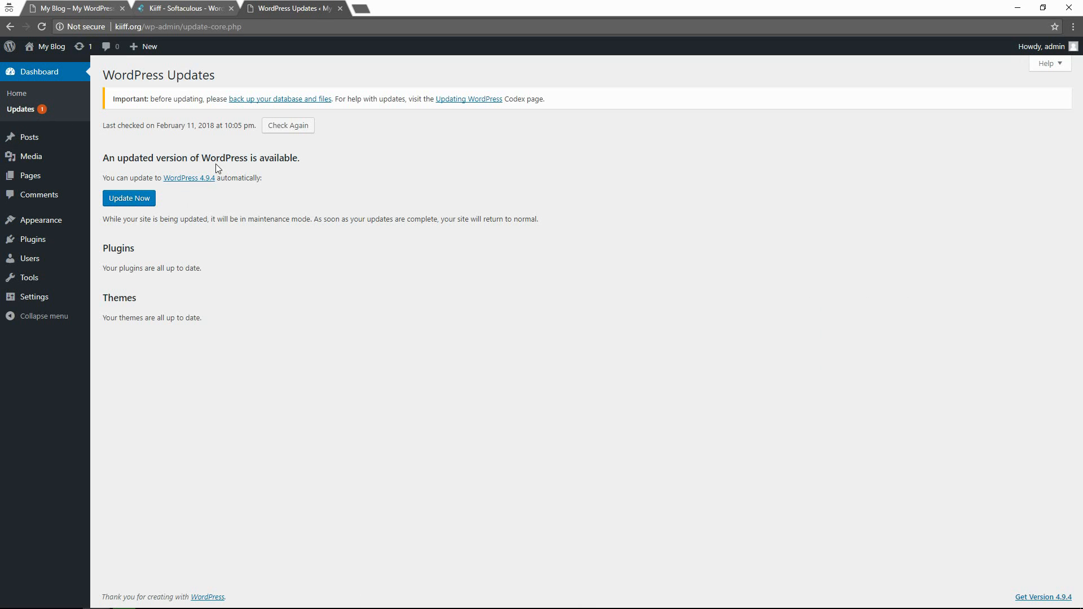
left_click(132, 199)
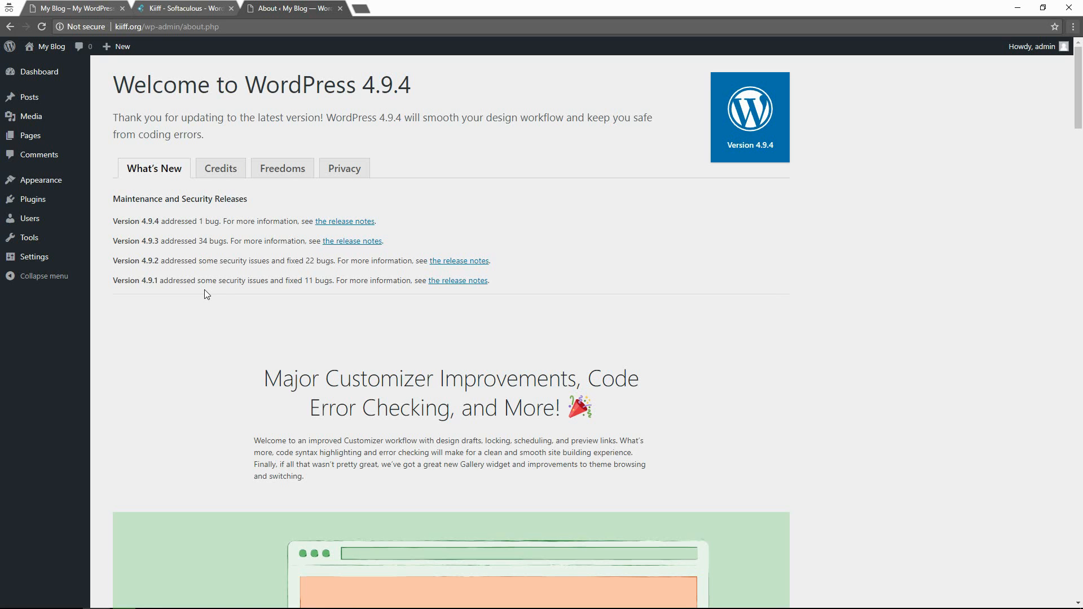
mouse_move(1078, 104)
left_mouse_down()
mouse_move(1073, 461)
mouse_move(1075, 121)
left_mouse_up()
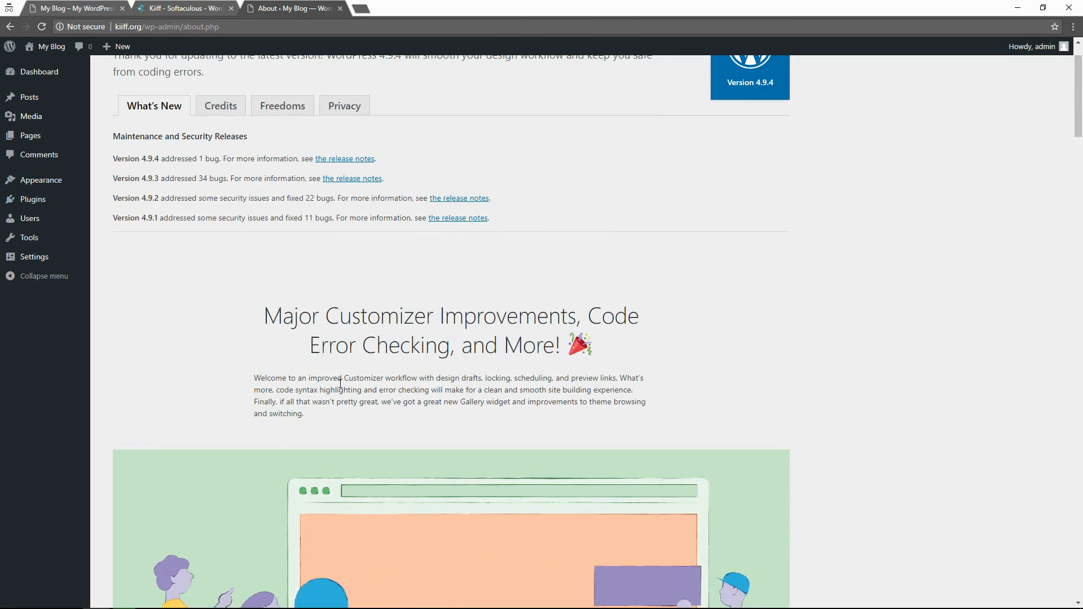
scroll(341, 384, "up", 2)
Go to the site's themes, start adding a new one, and browse the featured themes.
mouse_move(61, 178)
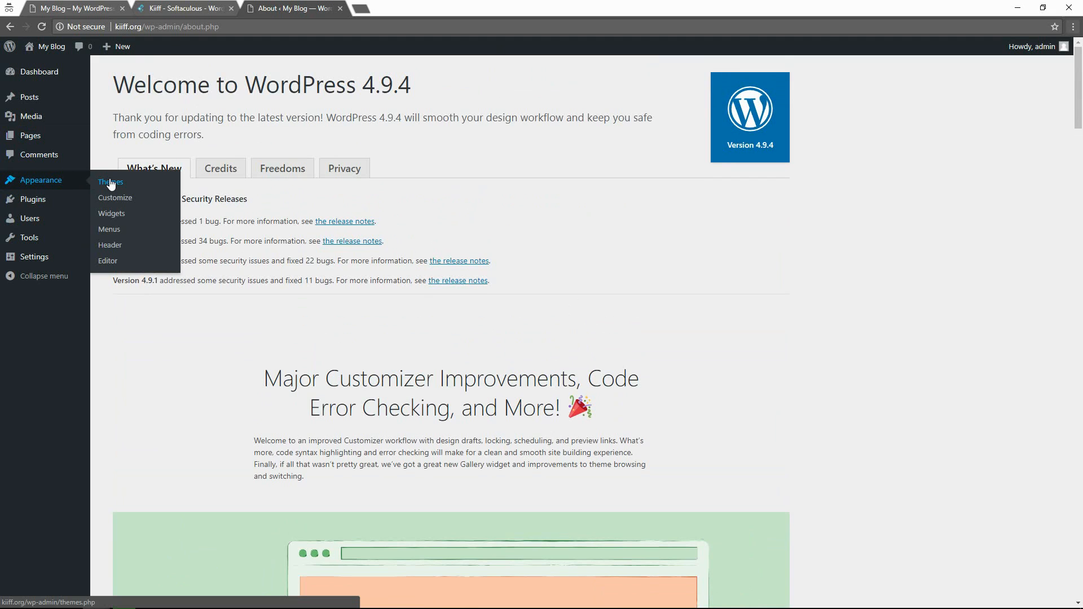
left_click(111, 183)
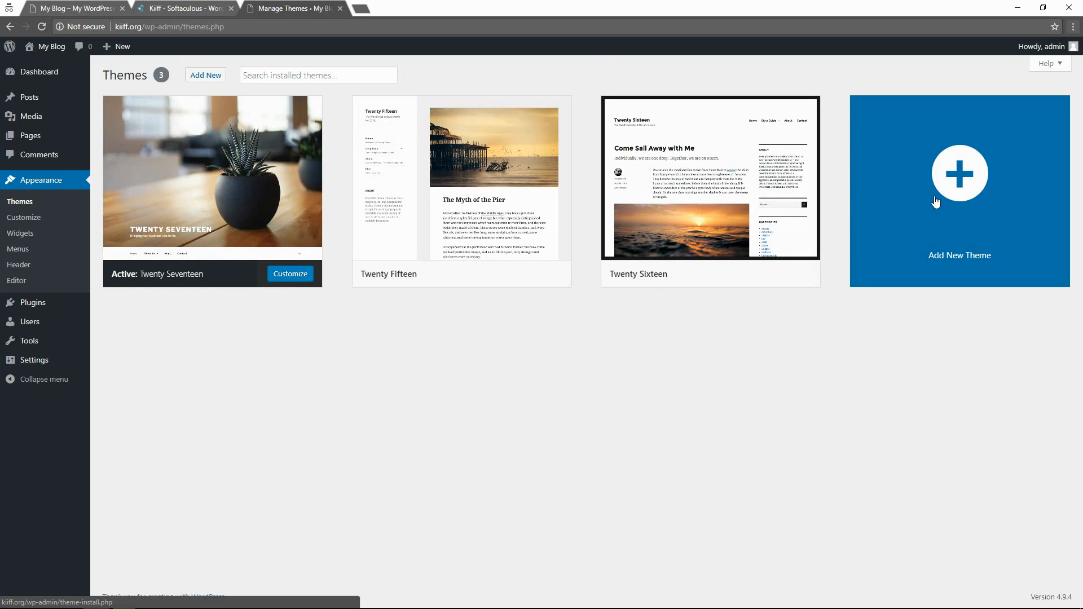
left_click(935, 202)
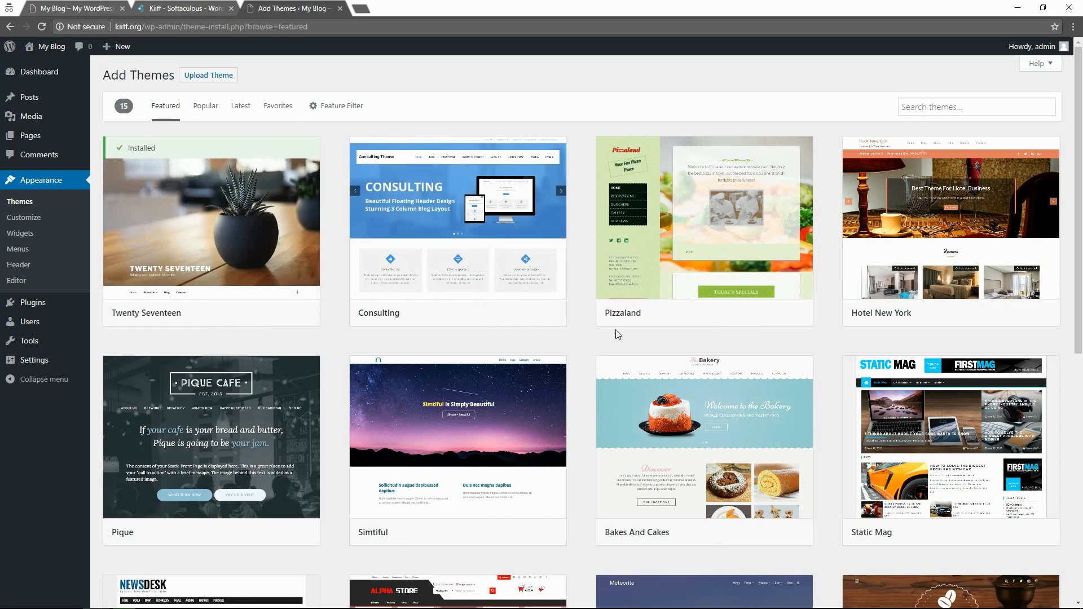
mouse_move(1081, 213)
left_mouse_down()
mouse_move(1081, 445)
mouse_move(1082, 225)
left_mouse_up()
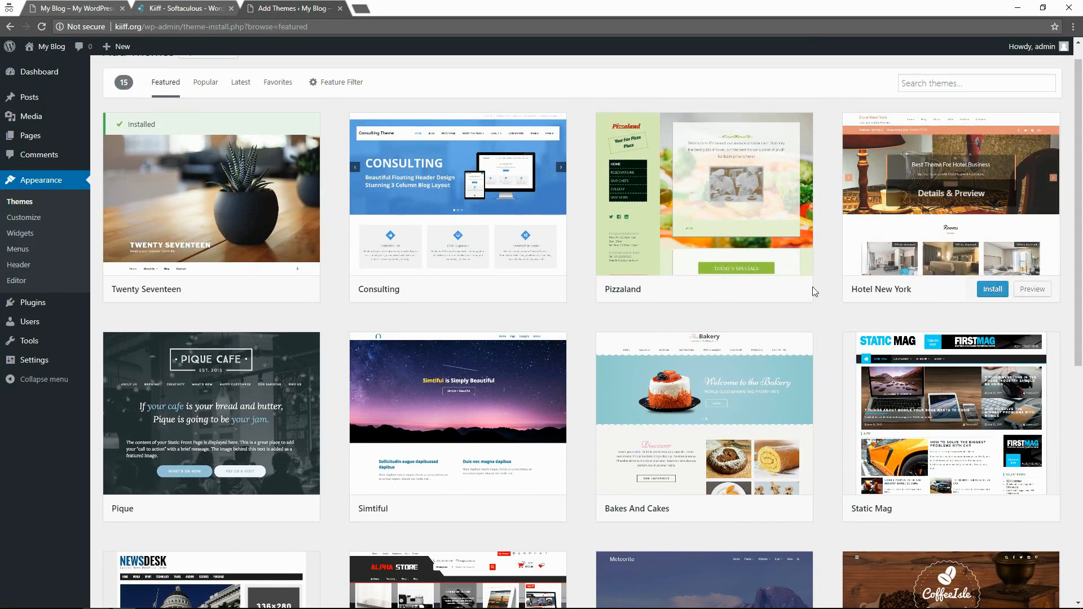
mouse_move(1082, 190)
left_mouse_down()
mouse_move(1082, 357)
mouse_move(1080, 345)
mouse_move(1057, 431)
mouse_move(1073, 407)
mouse_move(1082, 178)
left_mouse_up()
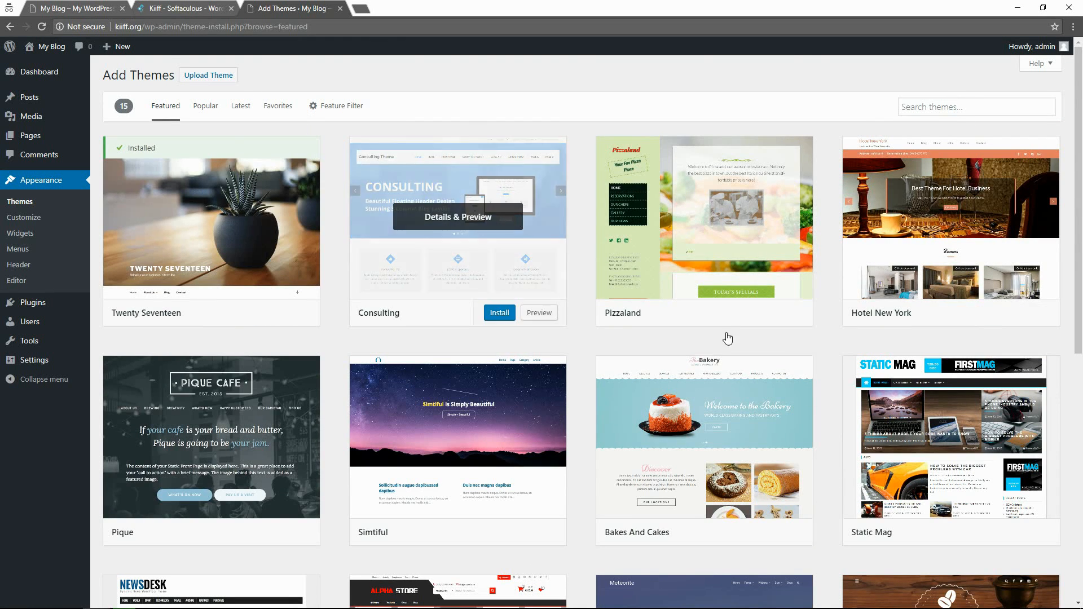
Show the popular themes, and search the theme directory for "roof".
left_click(206, 110)
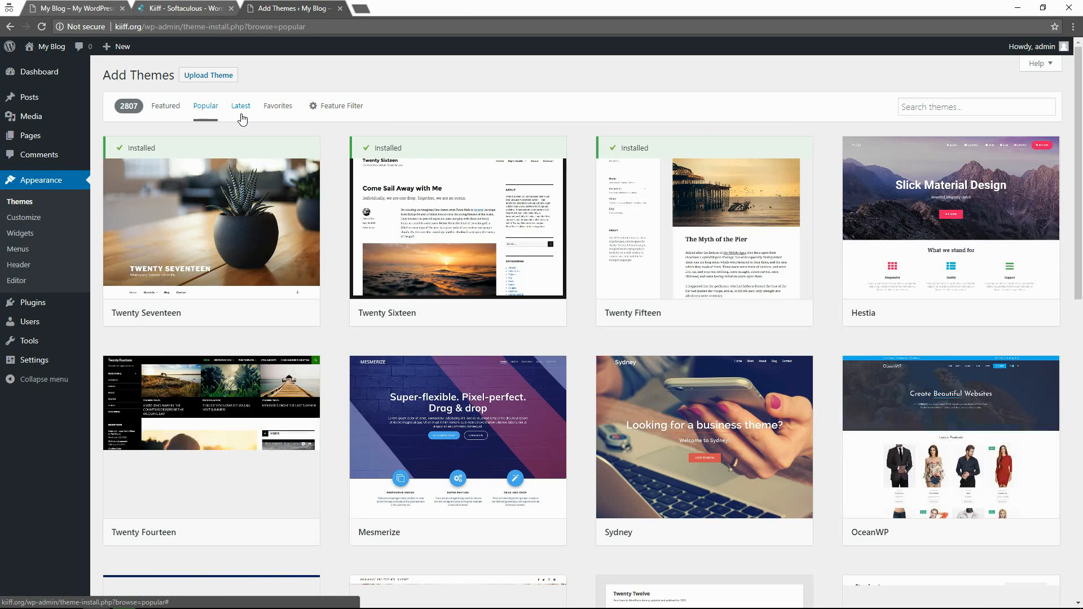
left_click(928, 106)
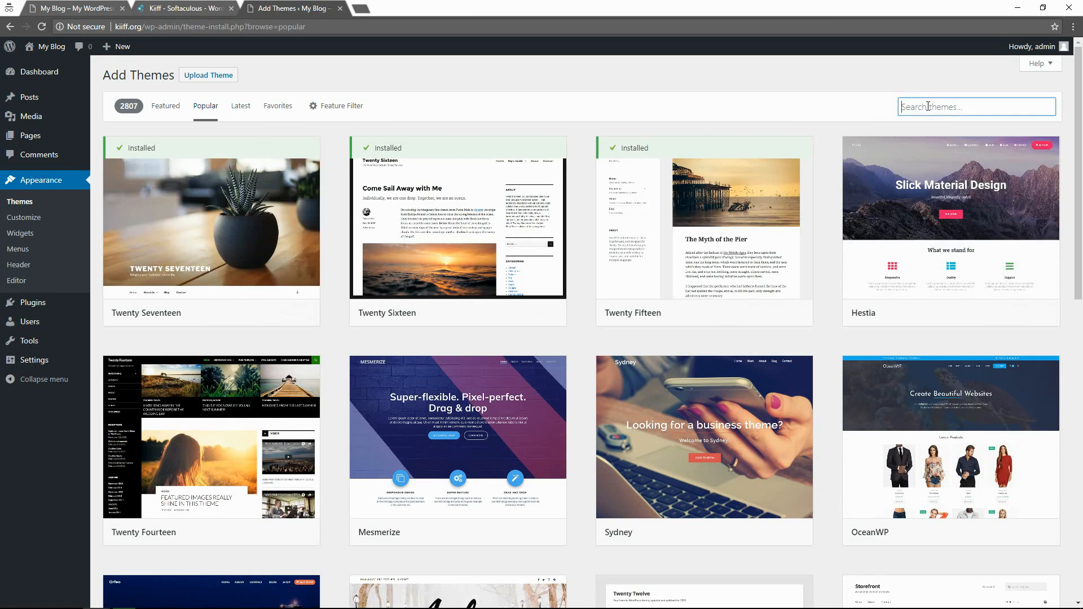
type("roof")
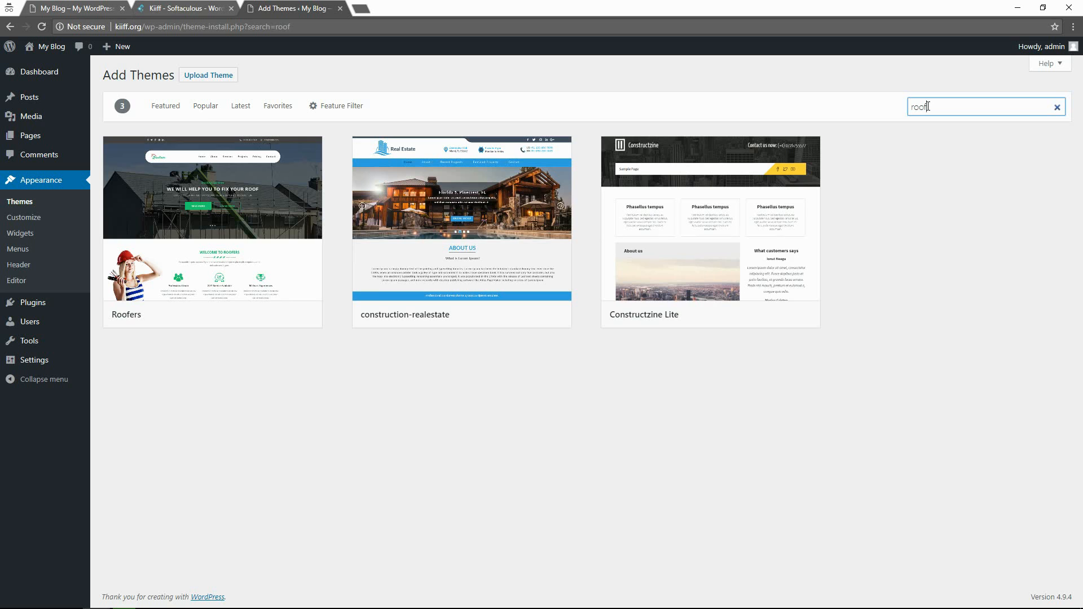
Compare the themes found, then install and activate the Roofers theme.
mouse_move(391, 193)
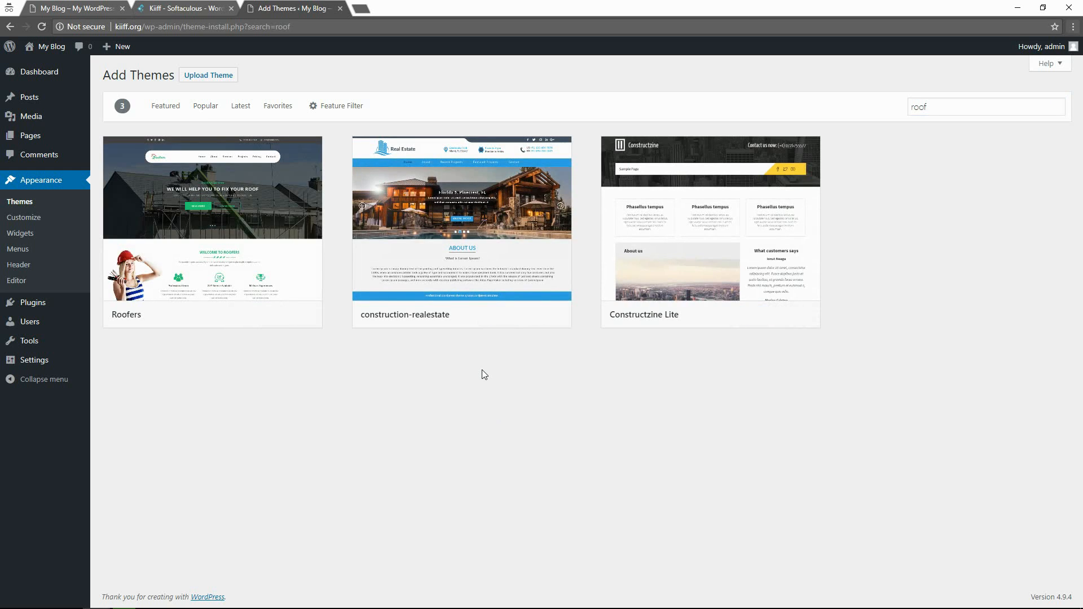
mouse_move(286, 280)
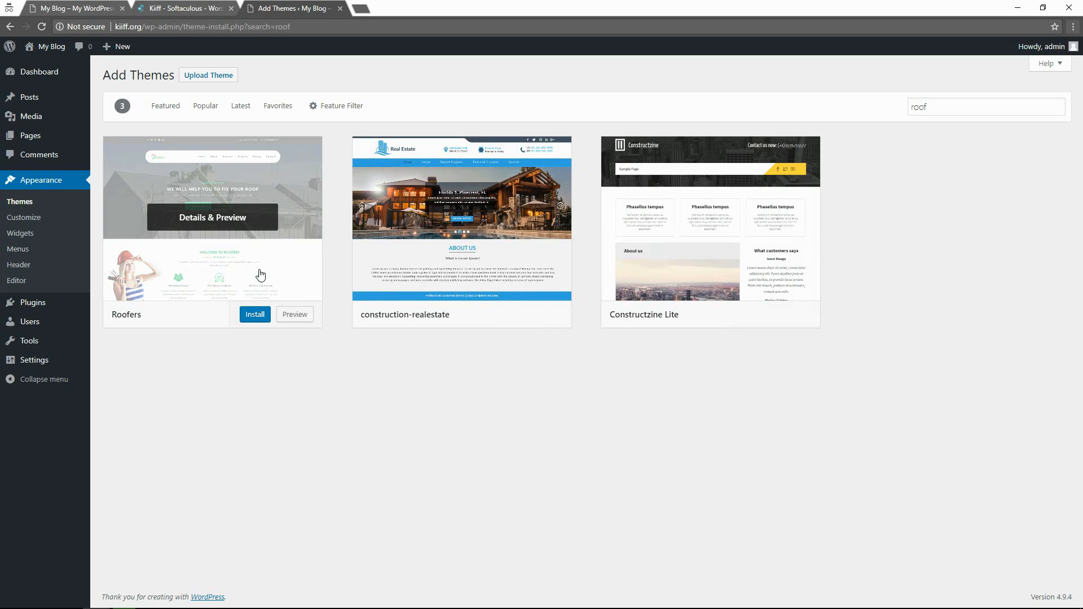
mouse_move(400, 218)
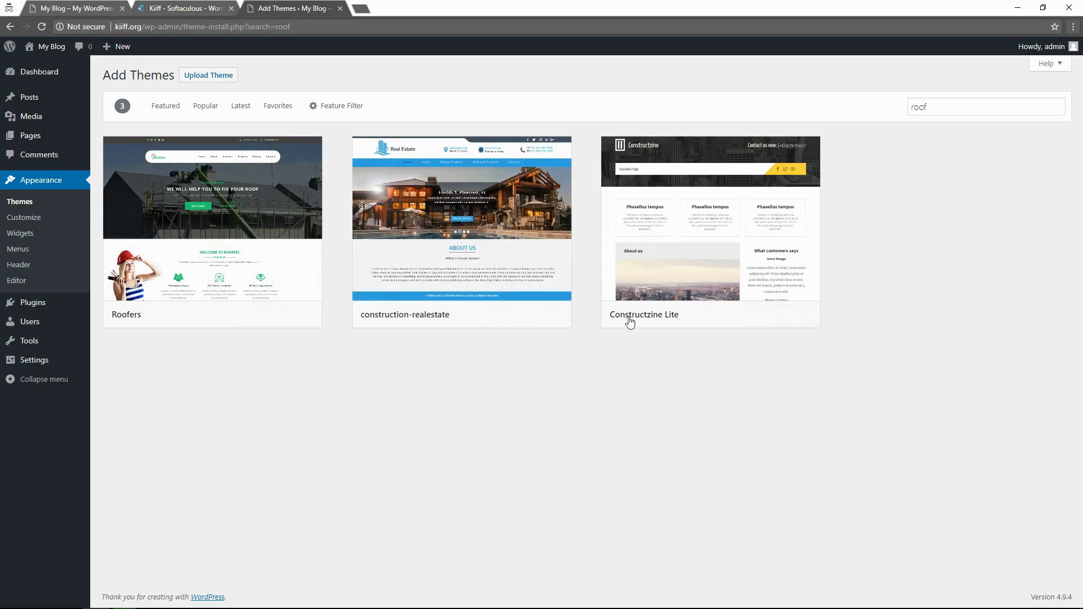
mouse_move(708, 281)
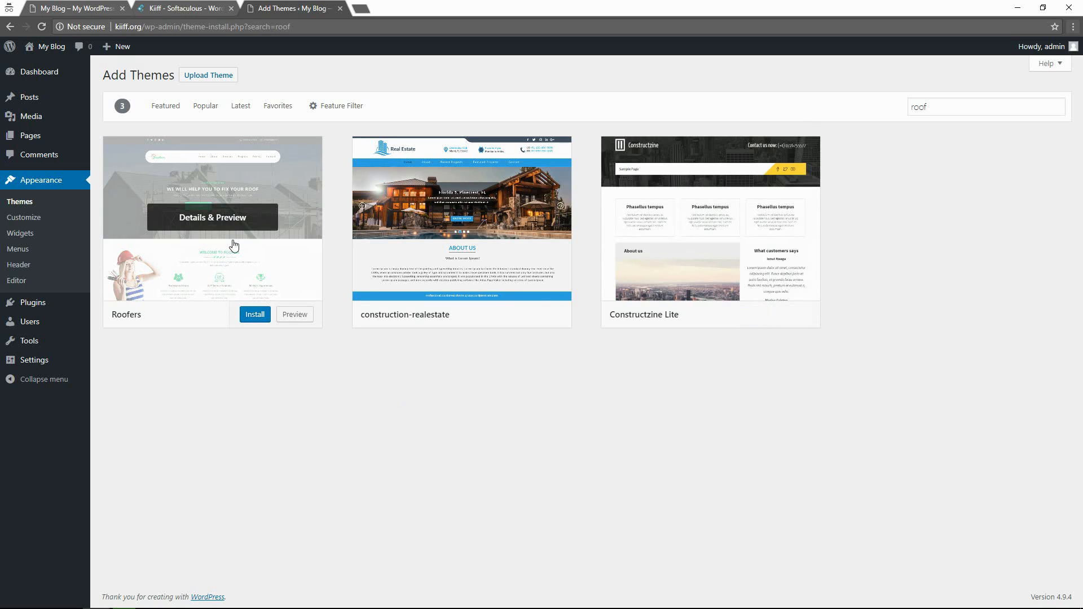
left_click(254, 316)
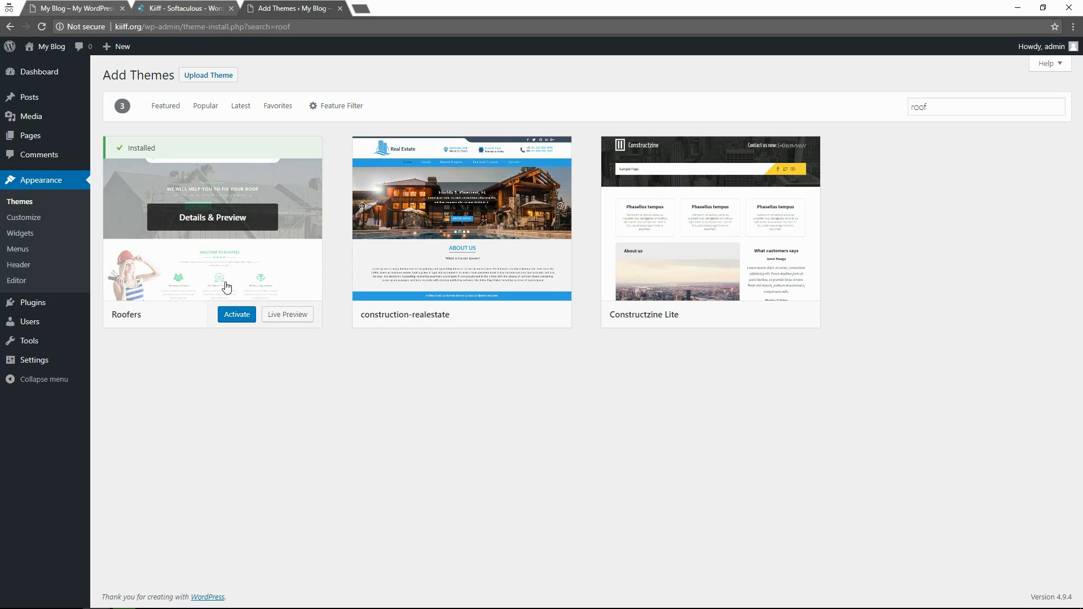
left_click(236, 319)
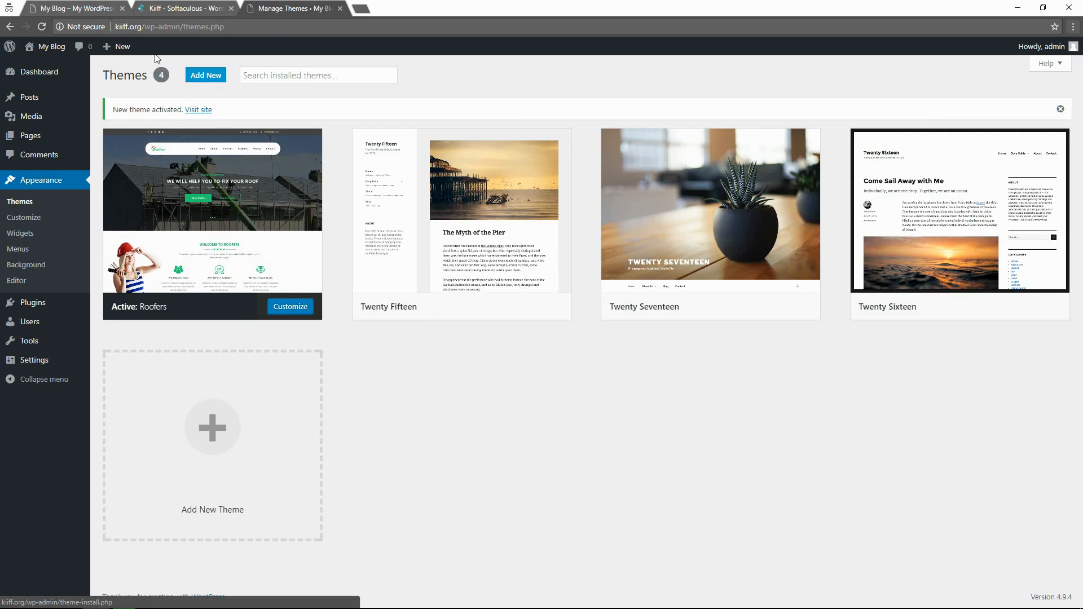
Reload the live kiiff.org homepage and examine how it looks with the Roofers theme from header to footer.
left_click(85, 8)
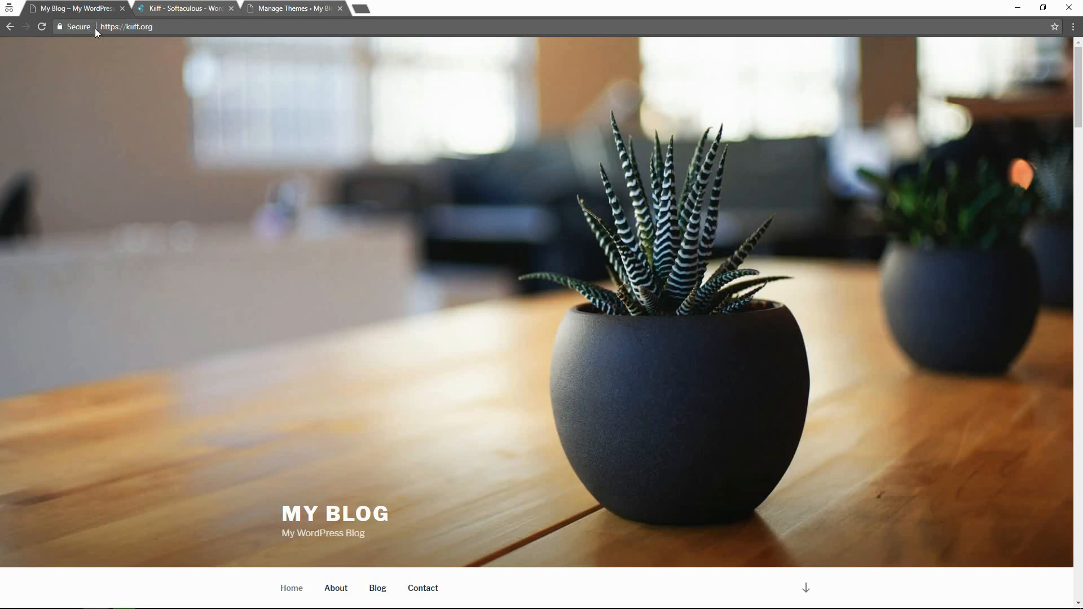
left_click(42, 27)
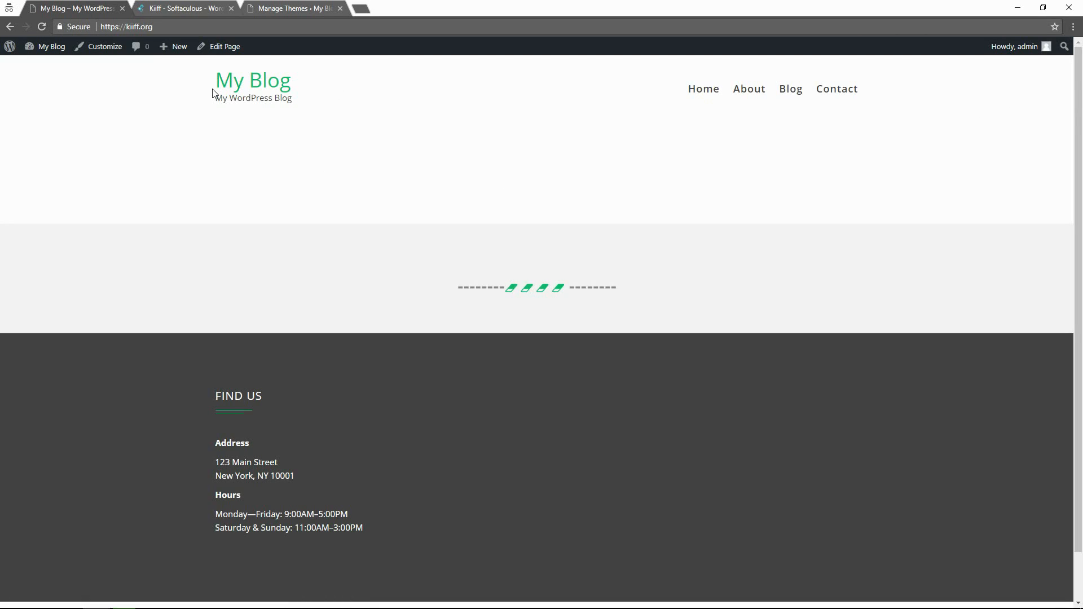
left_click(243, 83)
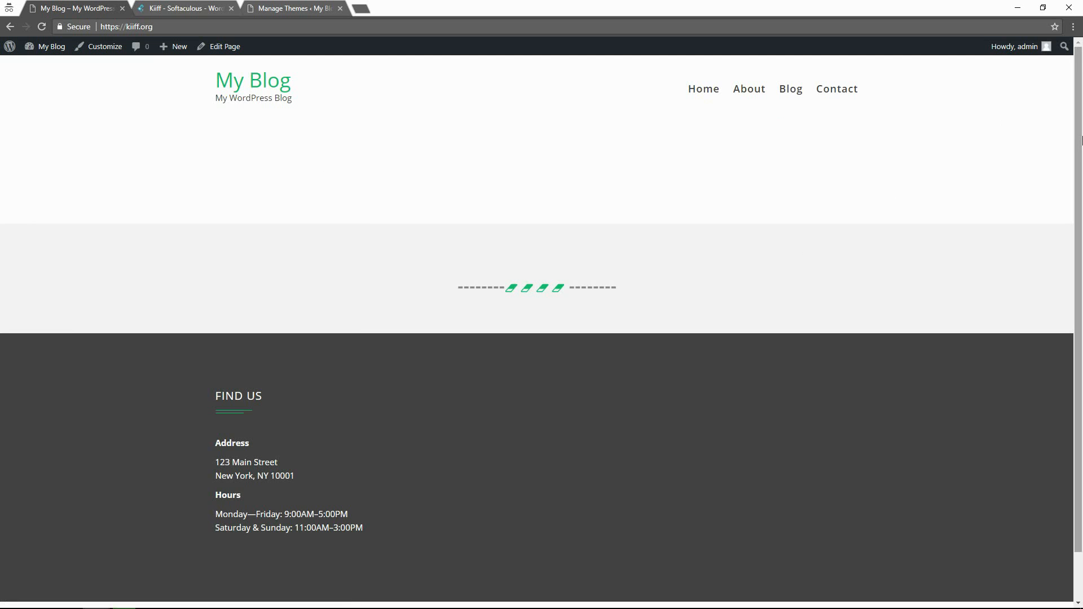
scroll(1079, 321, "down", 1)
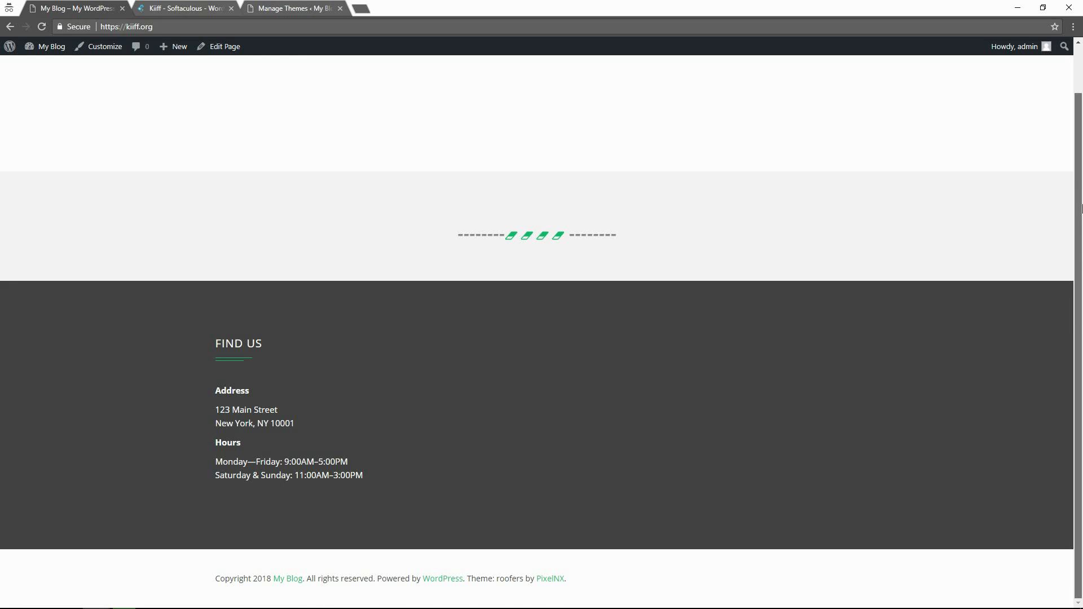
Compare the Roofers thumbnail among the installed themes with the layout of the live homepage.
left_click(285, 8)
mouse_move(278, 273)
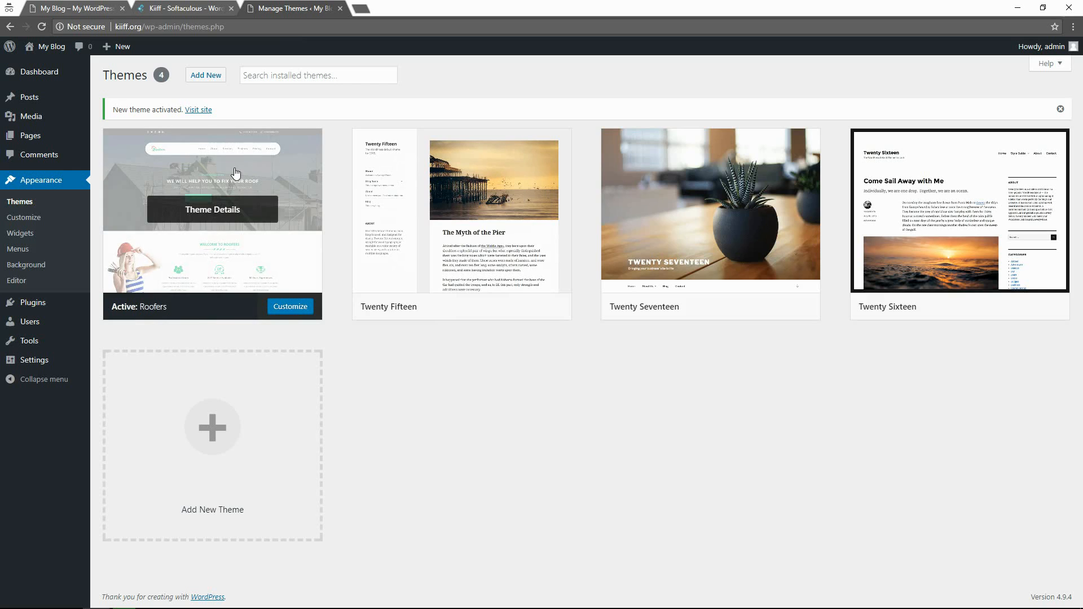
left_click(110, 9)
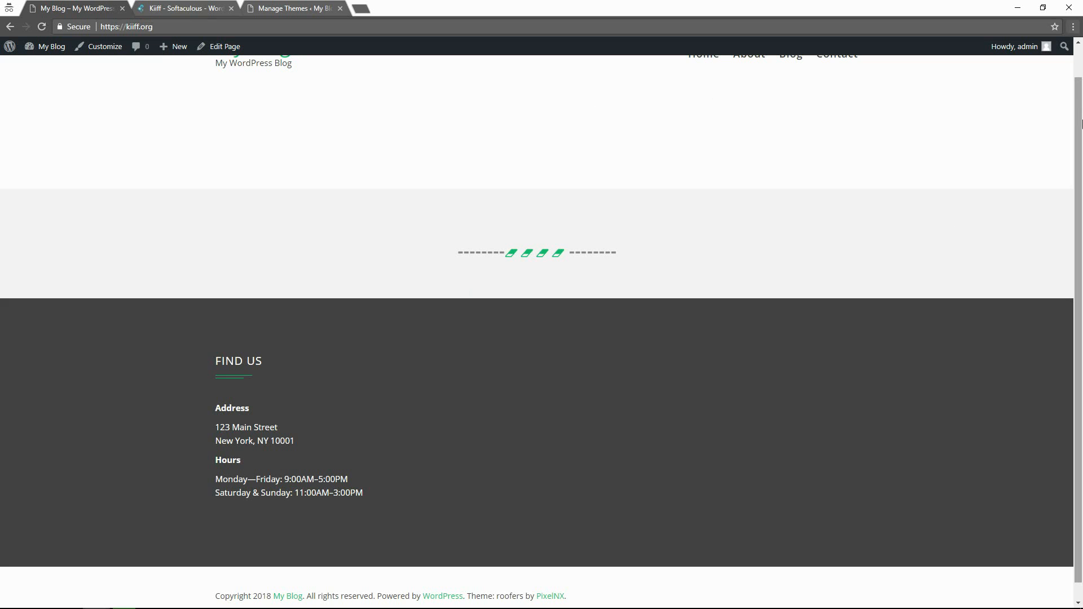
scroll(1049, 89, "up", 1)
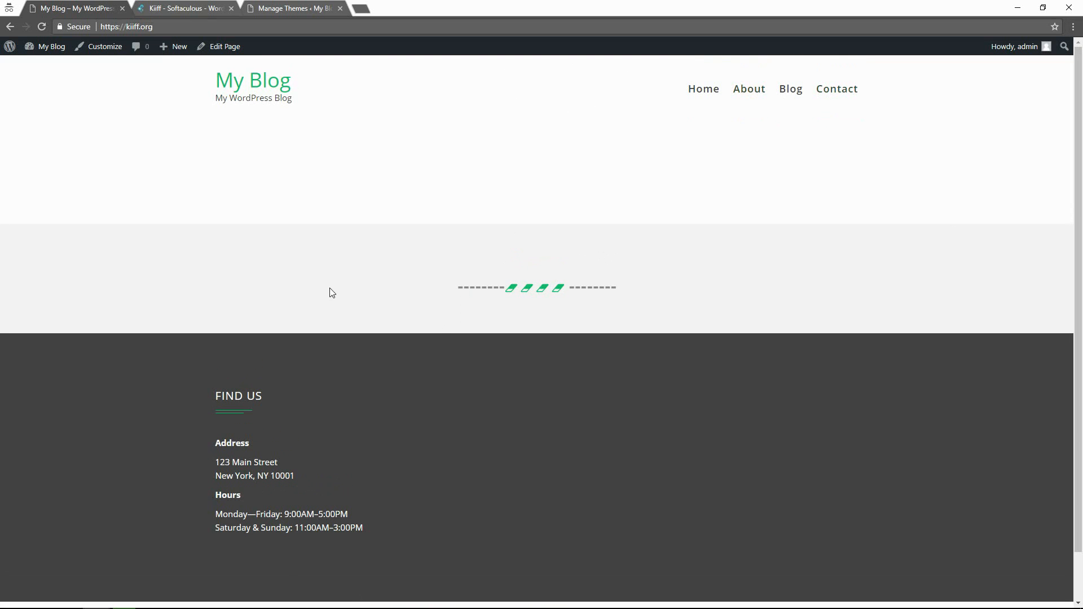
left_click(182, 6)
left_click(85, 7)
Open the Site Identity settings in the theme customizer and set the site title to "All Weather Roofing".
left_click(292, 7)
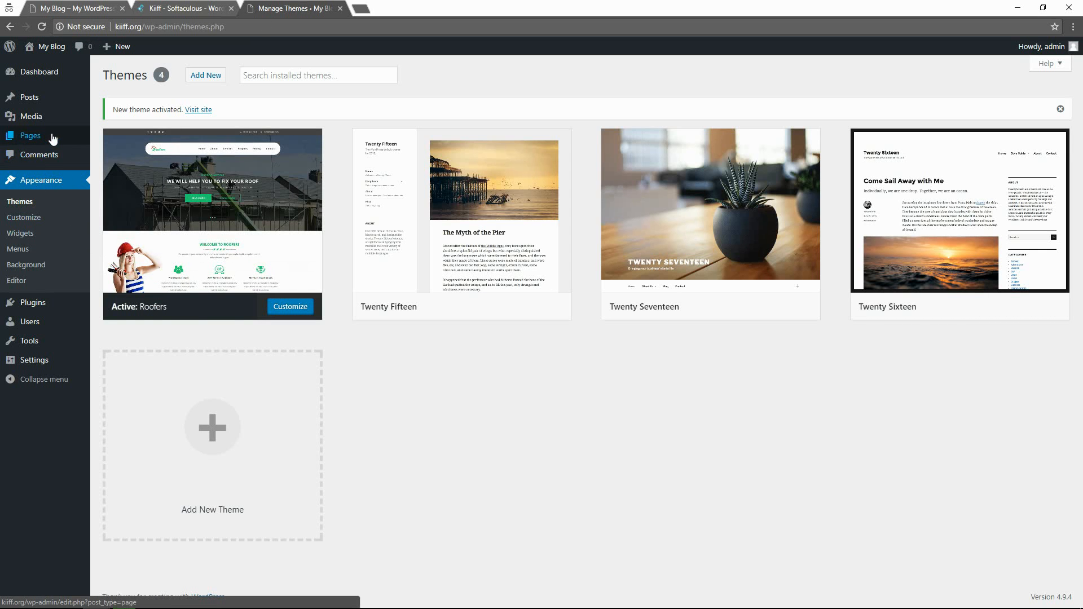
left_click(35, 213)
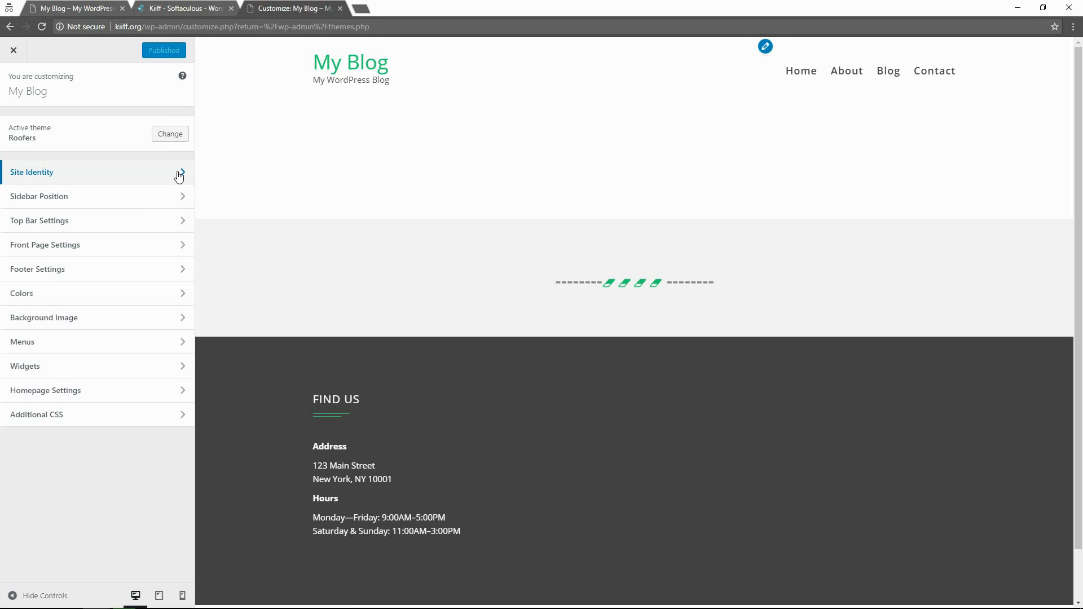
left_click(178, 173)
left_click(68, 204)
left_click_drag(70, 207, 3, 208)
type("ALI")
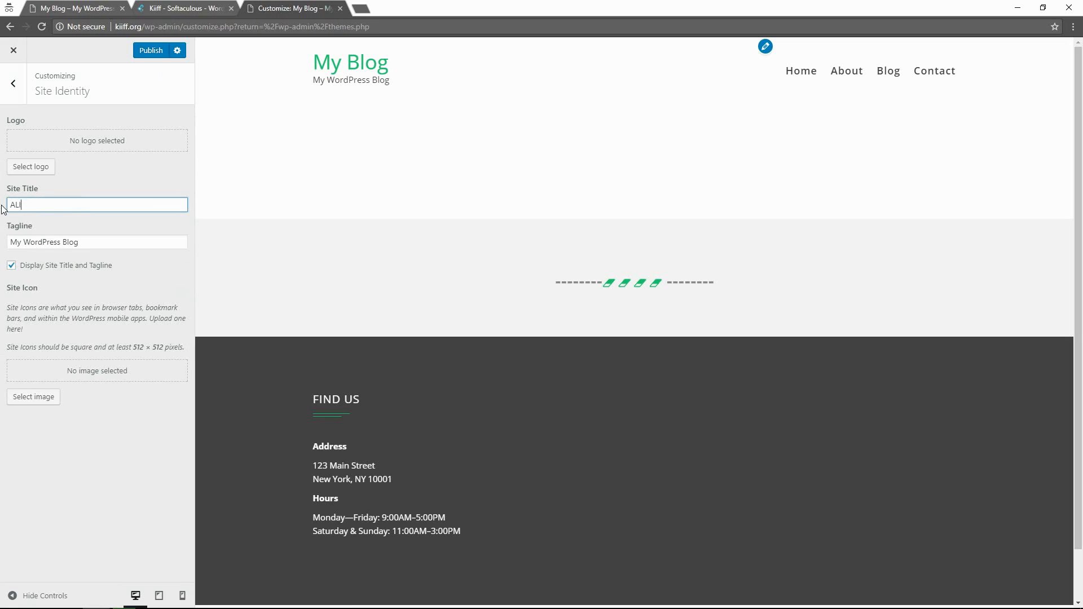
key("BackSpace")
key("BackSpace")
type("l Weather R")
Replace the site's tagline with "Roofing For Any Season!".
left_click_drag(90, 238, 3, 237)
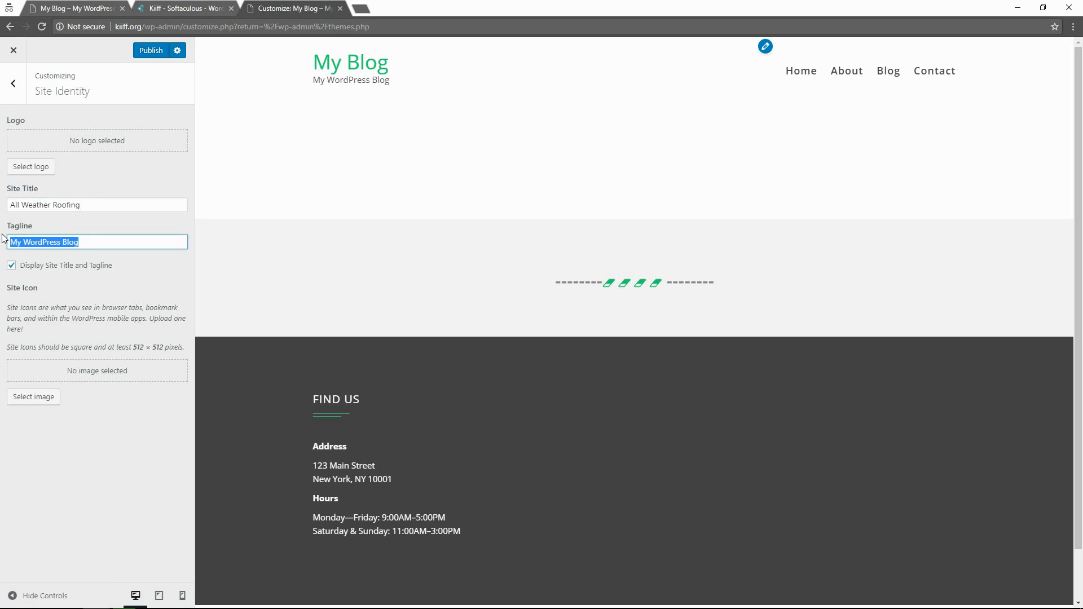
type("Roofing ")
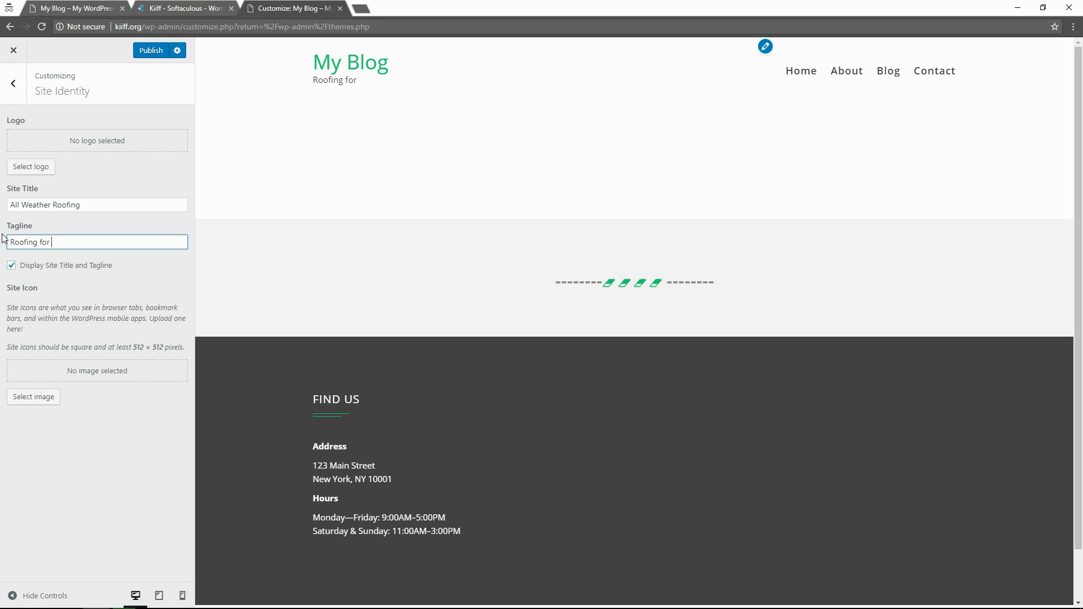
type("For Any Season!")
left_click(75, 279)
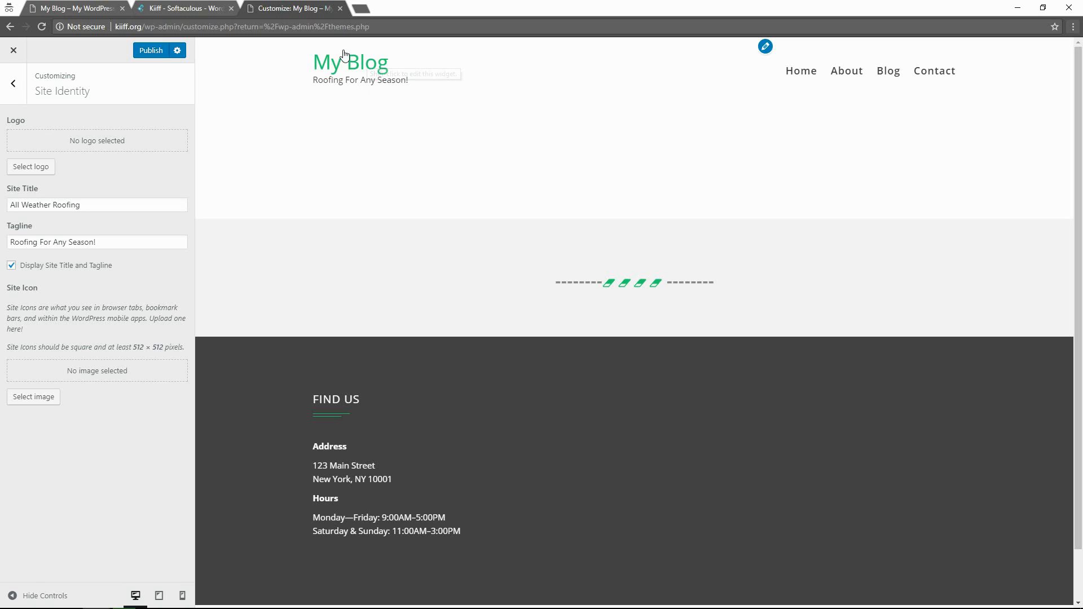
Publish the new site title and tagline and return to the customizer's main list of sections.
left_click(150, 50)
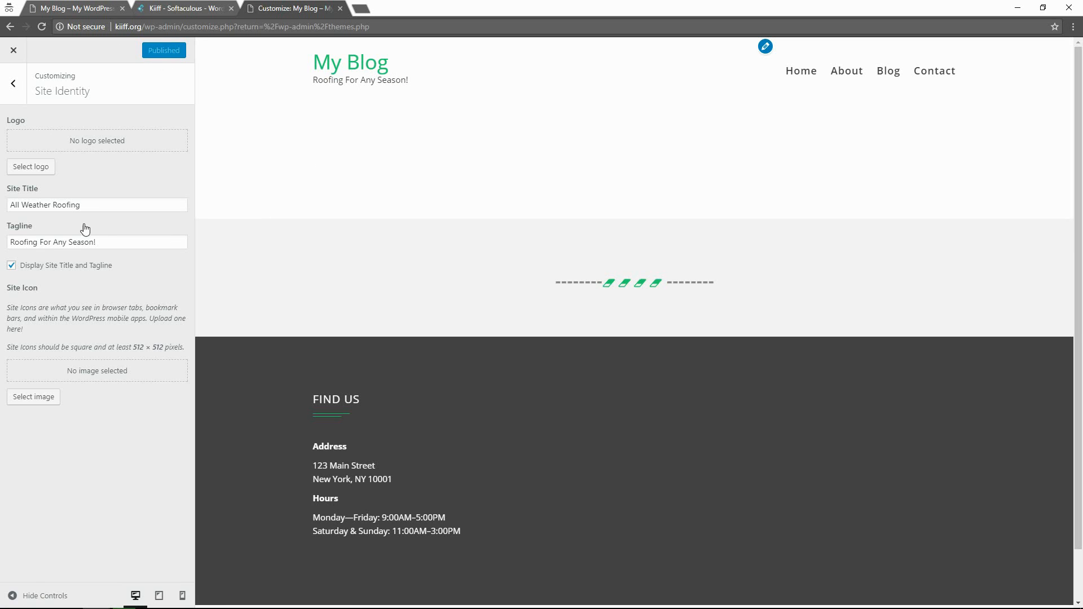
left_click(52, 206)
left_click(13, 84)
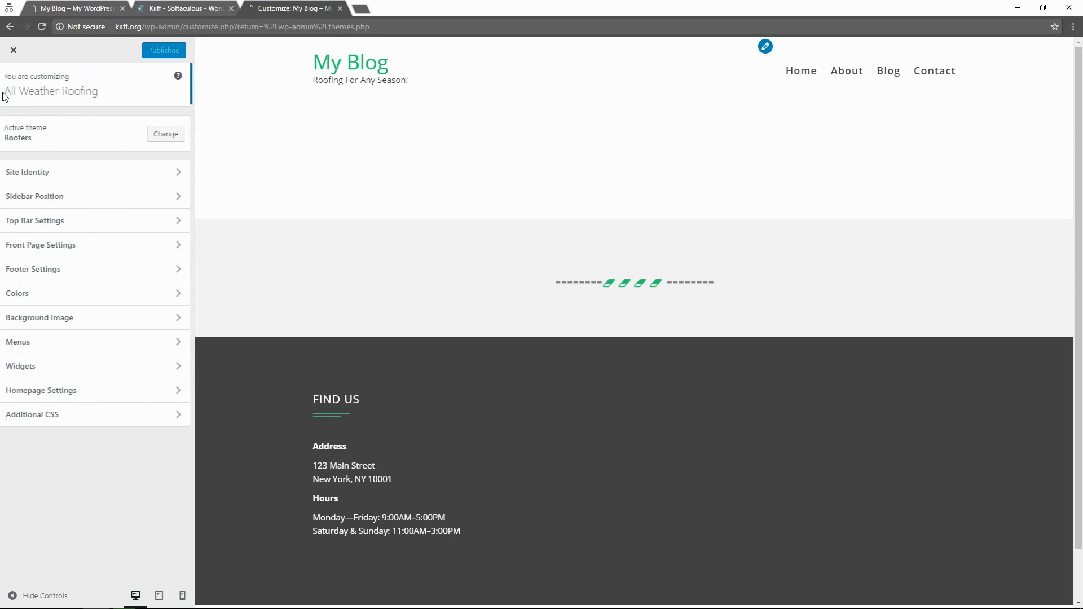
Review the theme's Sidebar Position options and the Top Bar Settings in the customizer.
left_click(74, 203)
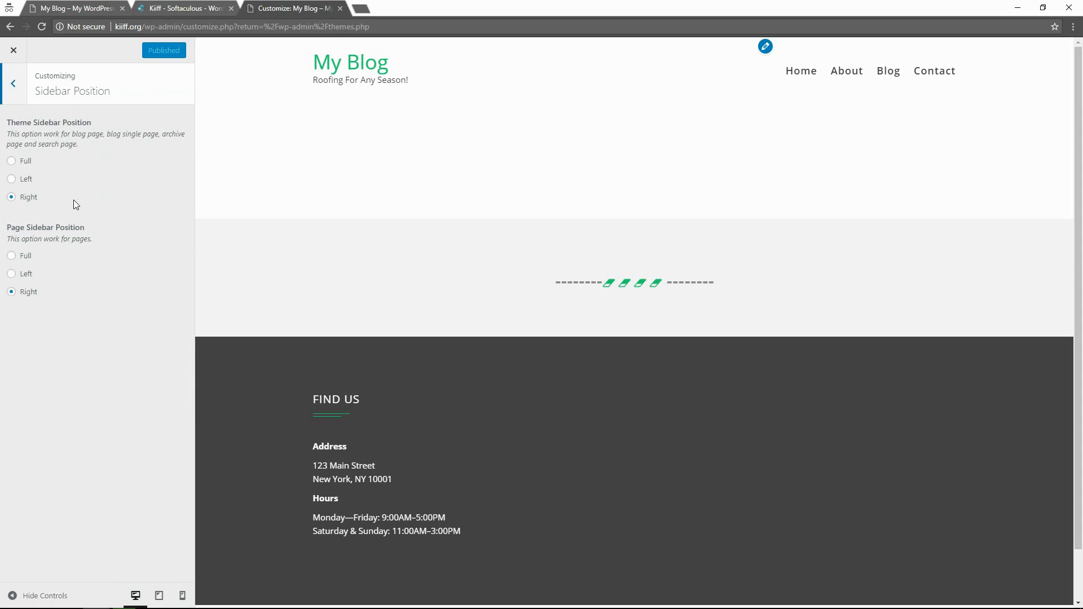
left_click(25, 97)
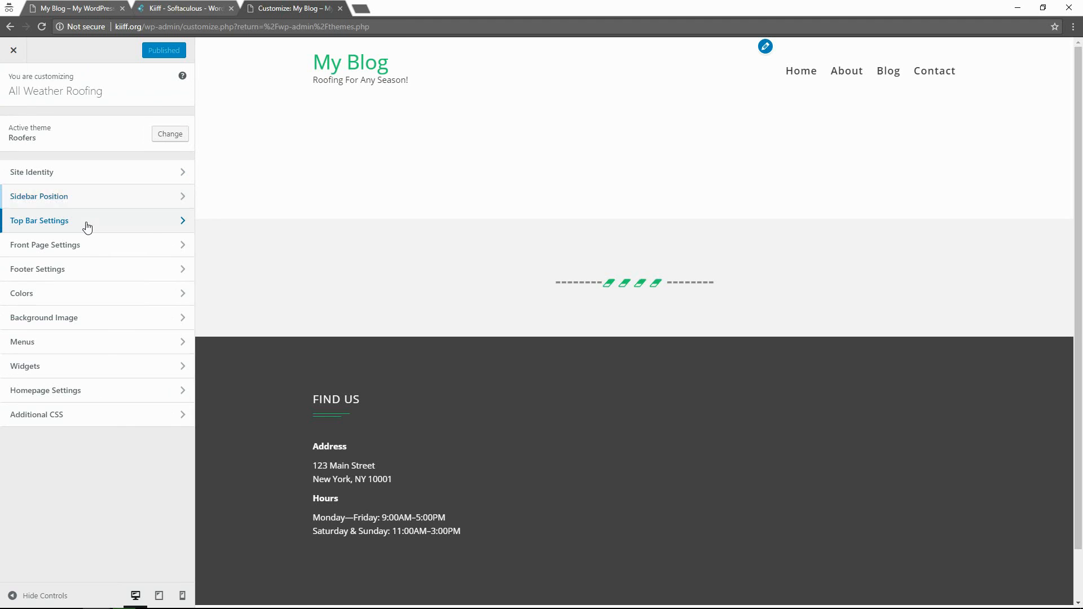
left_click(84, 222)
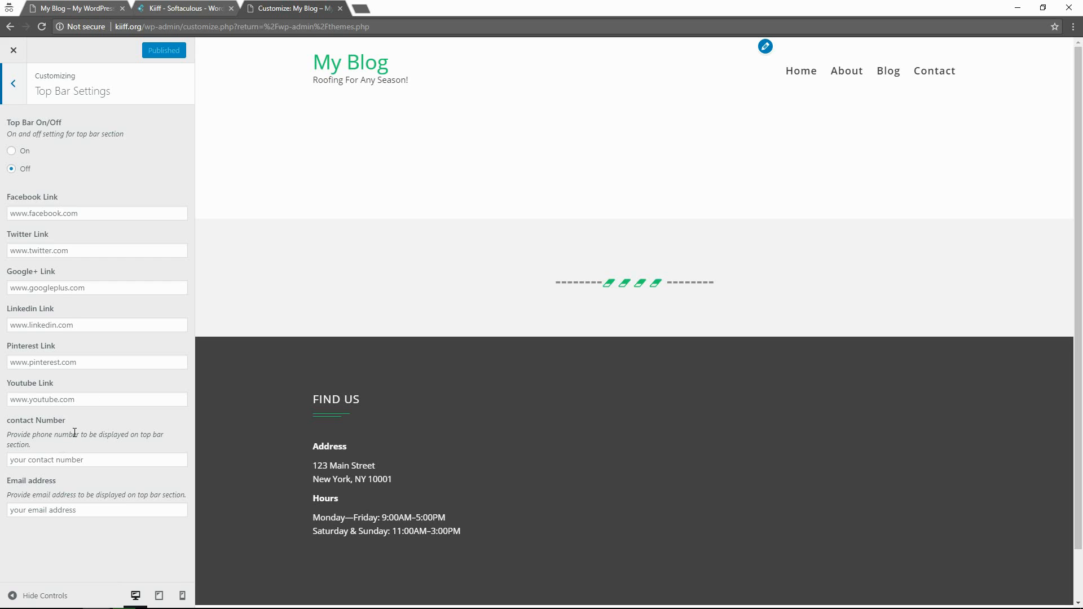
left_click(3, 90)
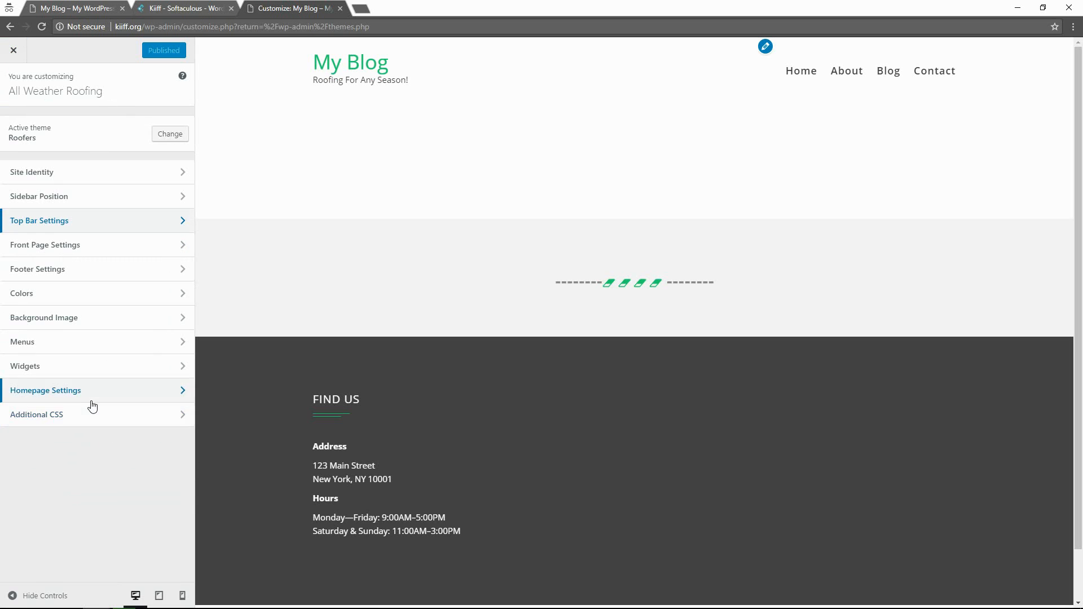
Review the Homepage Settings, keeping Home selected as the static homepage.
left_click(86, 395)
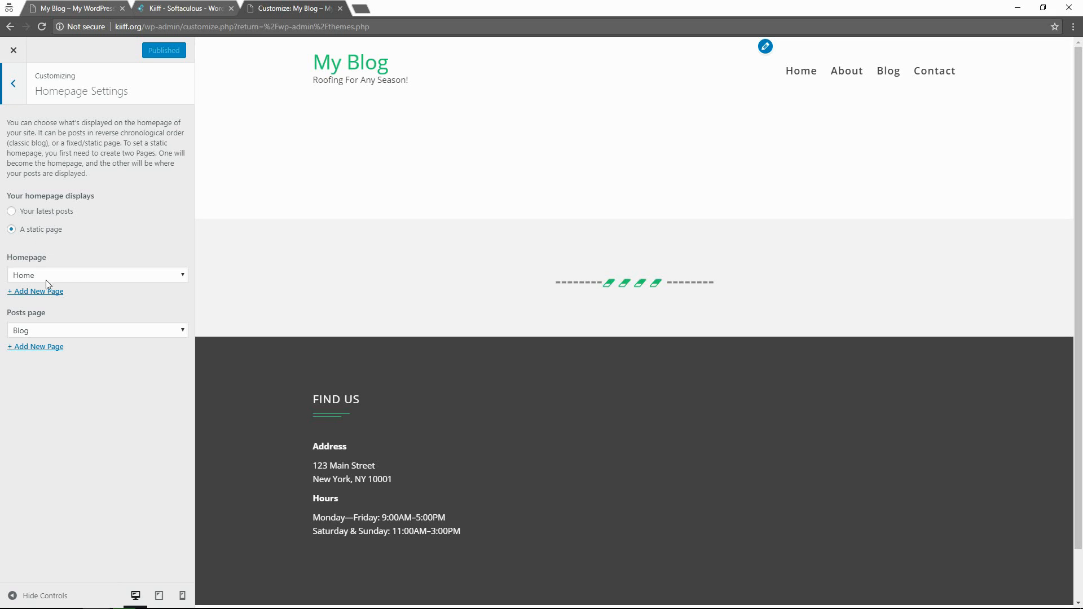
left_click(72, 276)
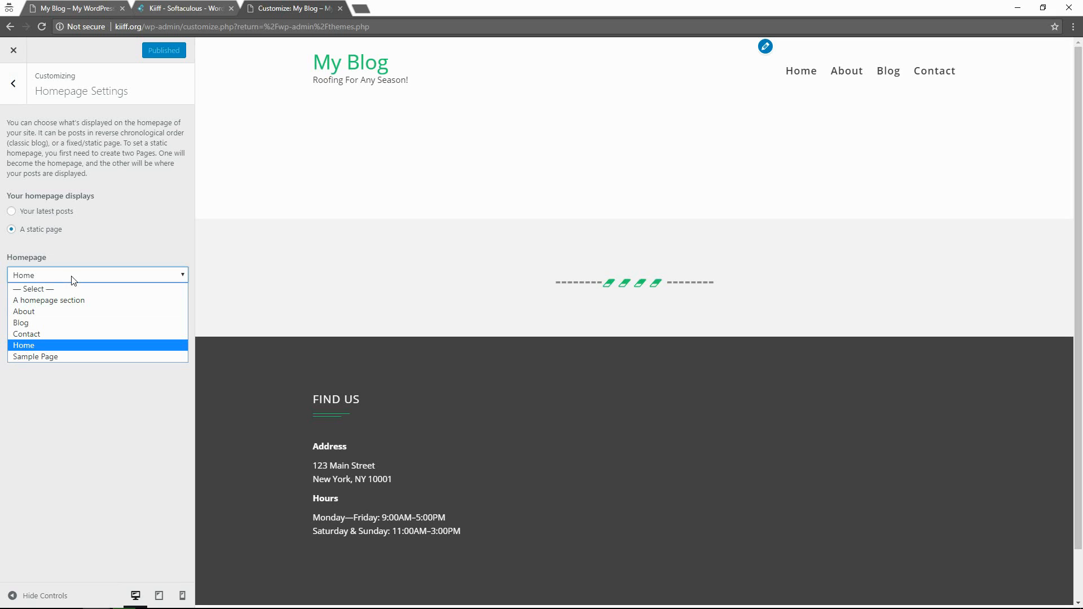
left_click(45, 346)
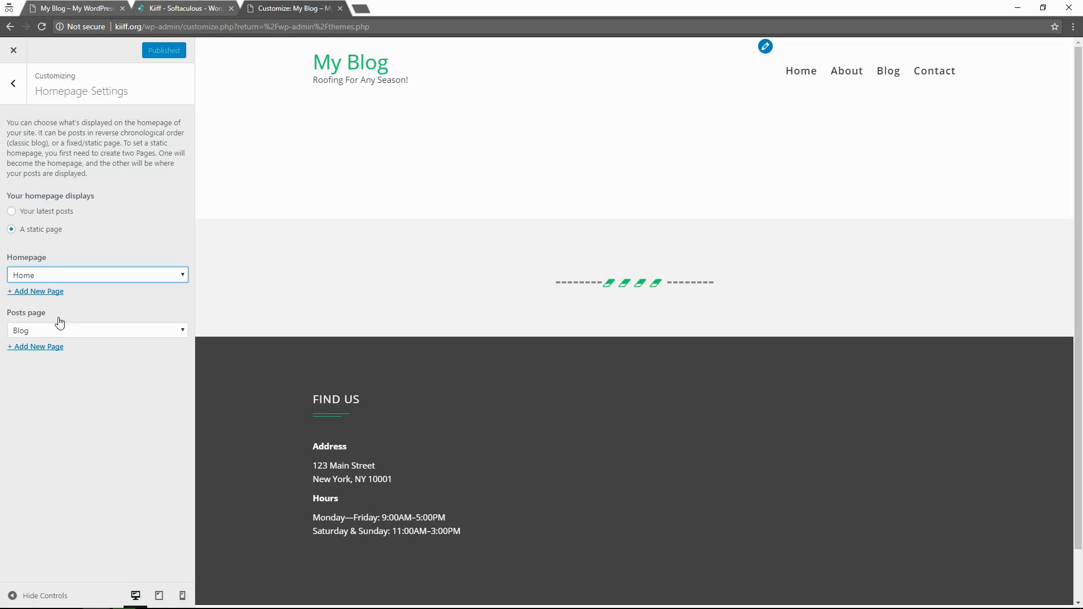
left_click(22, 88)
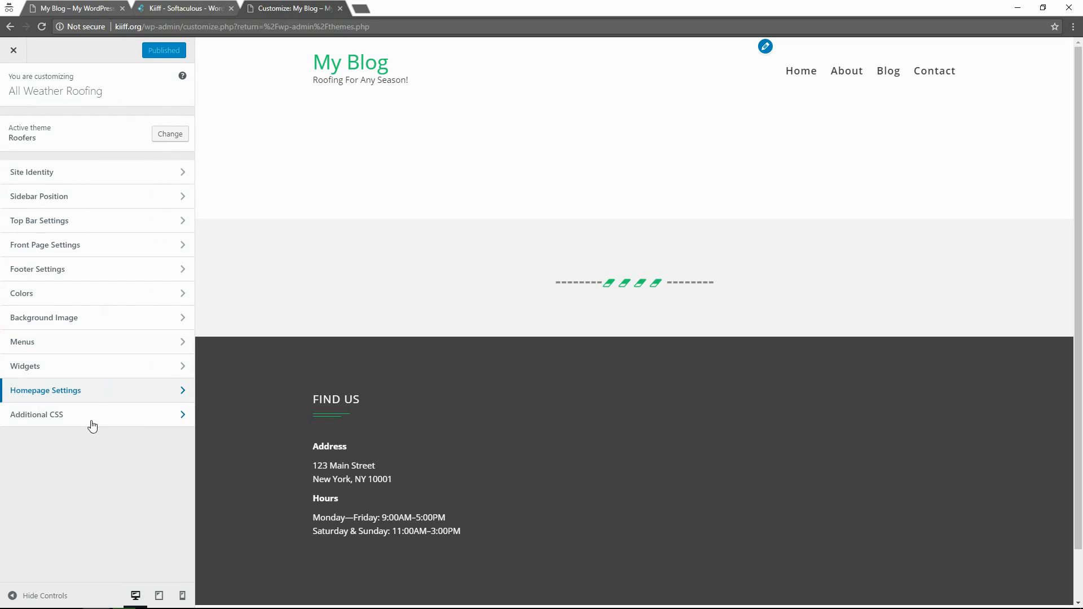
Inspect the items and location options of the Social Links Menu in the customizer's Menus section.
left_click(85, 345)
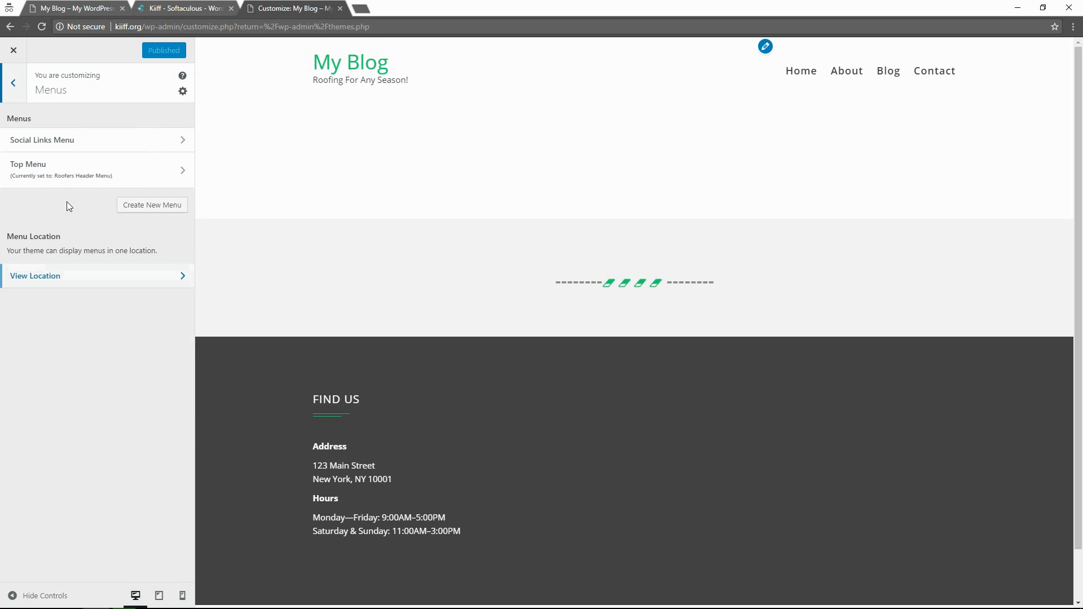
left_click(76, 139)
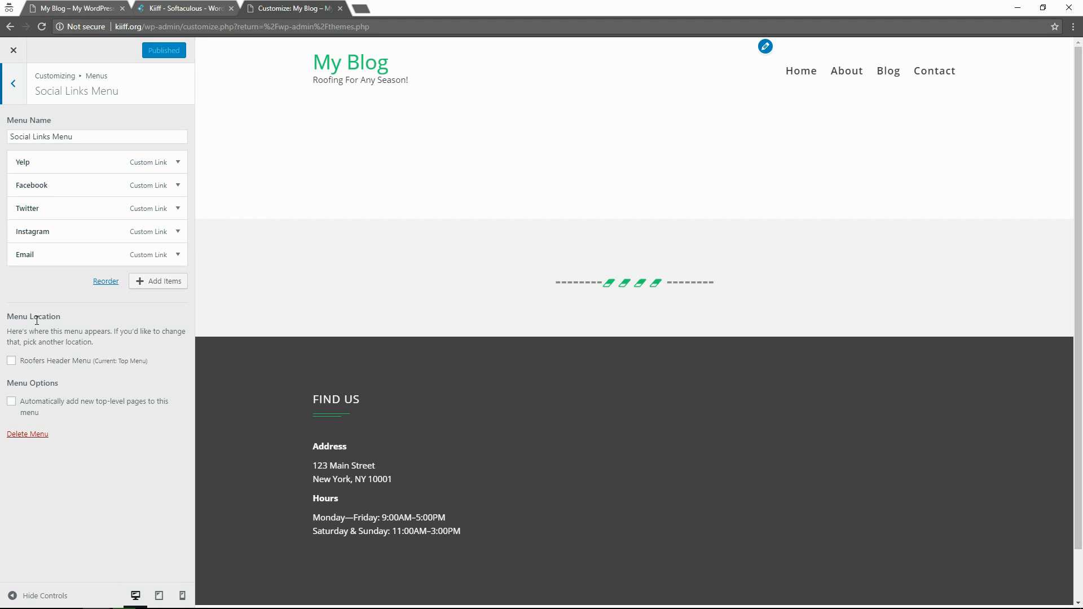
left_click(12, 83)
left_click(14, 79)
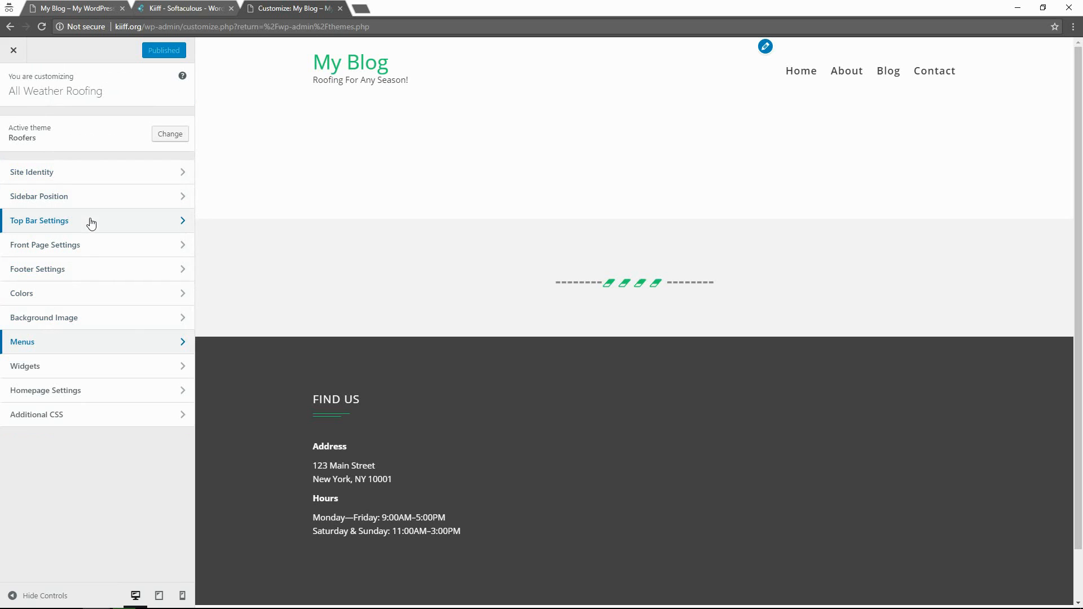
Check the Colors settings and close the customizer to get back to the installed themes.
left_click(73, 292)
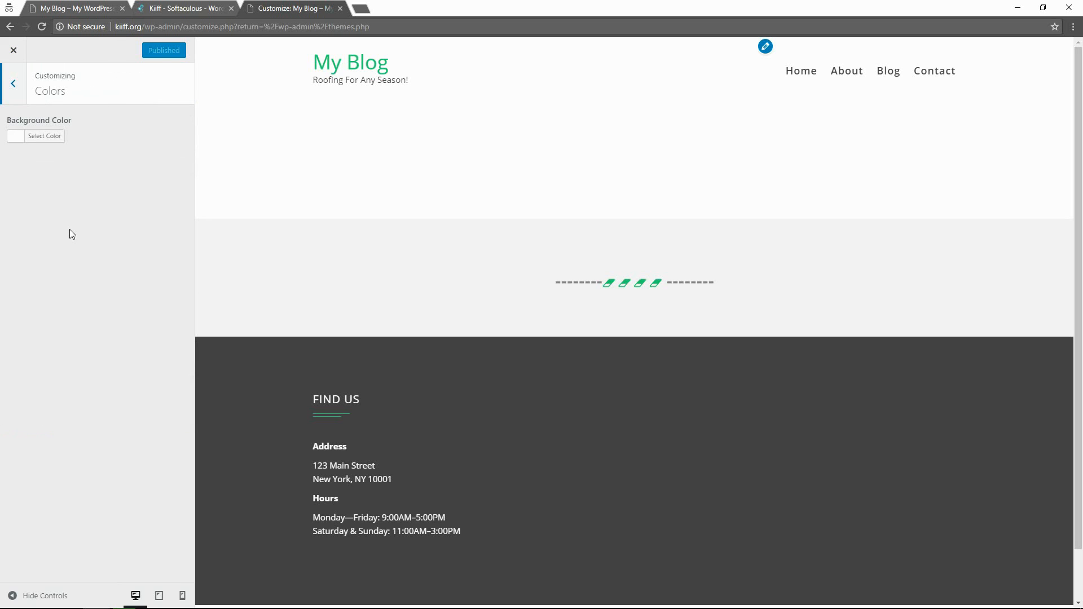
left_click(13, 85)
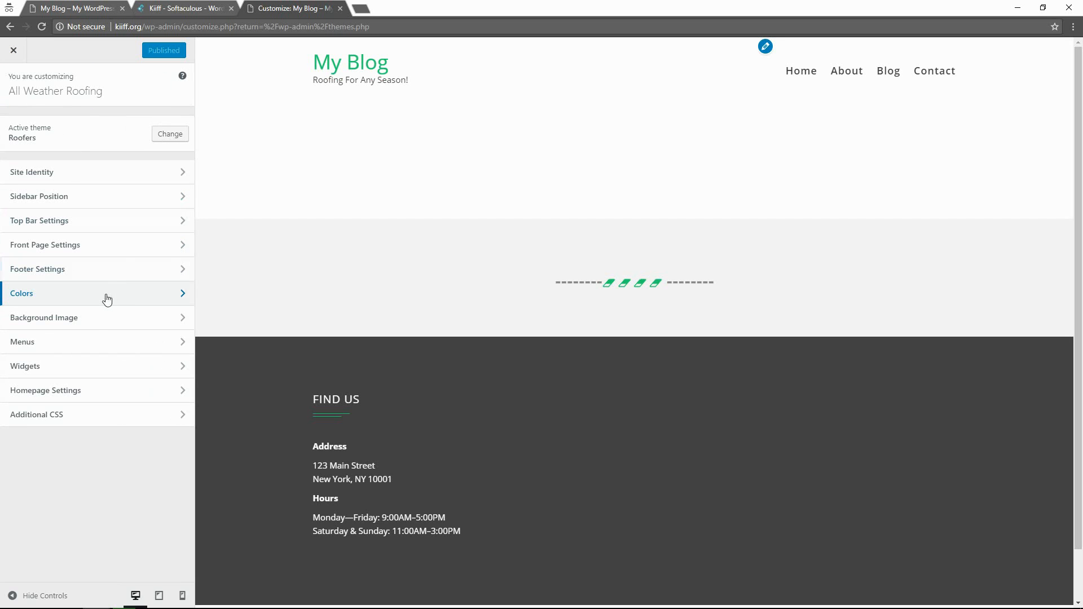
left_click(13, 50)
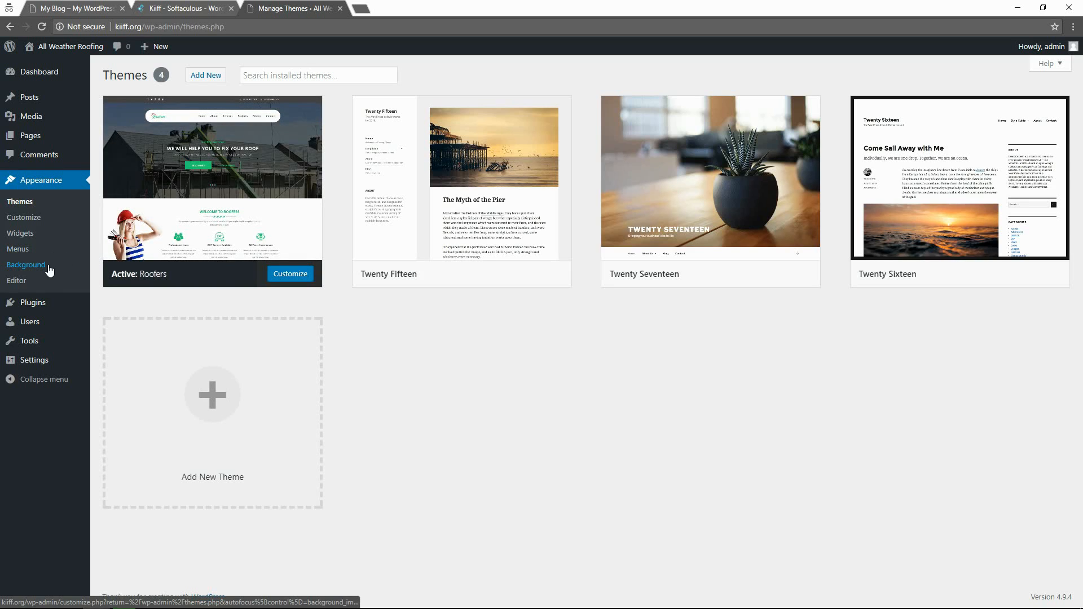
Open the Widgets page and examine the available widgets and the Sidebar and Footer areas.
left_click(44, 232)
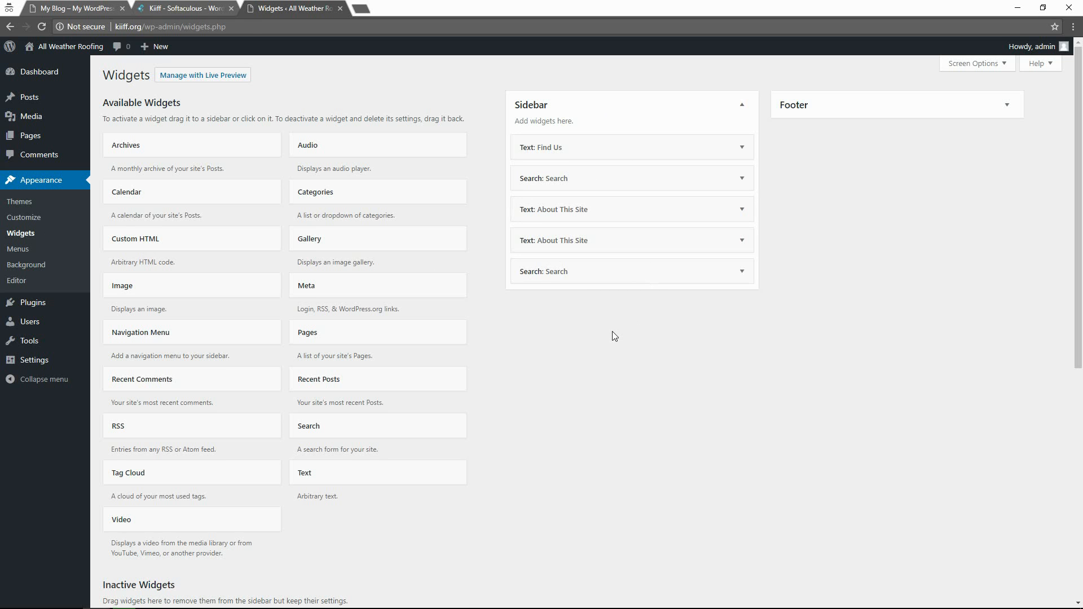
scroll(614, 336, "down", 3)
scroll(607, 363, "up", 5)
left_click_drag(1078, 206, 648, 304)
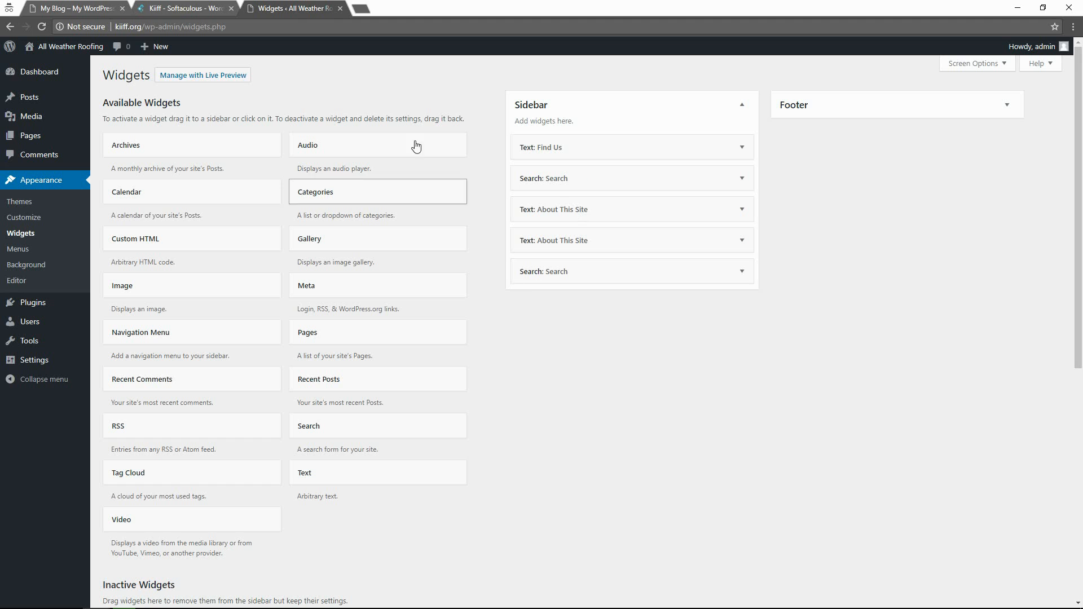
Reload the live site's Home page and go to its About page.
left_click(79, 8)
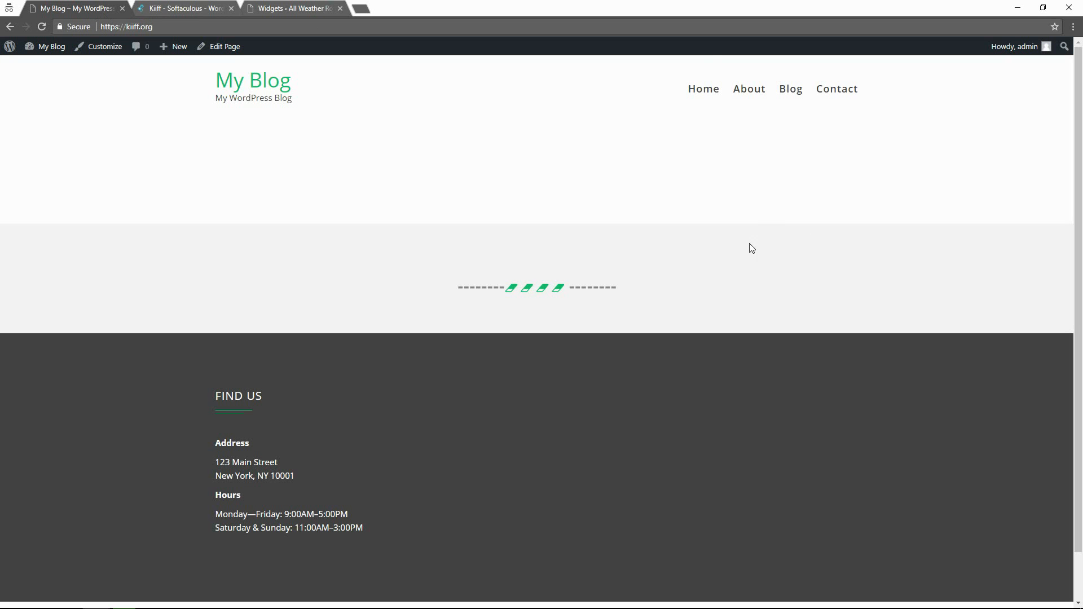
left_click(709, 101)
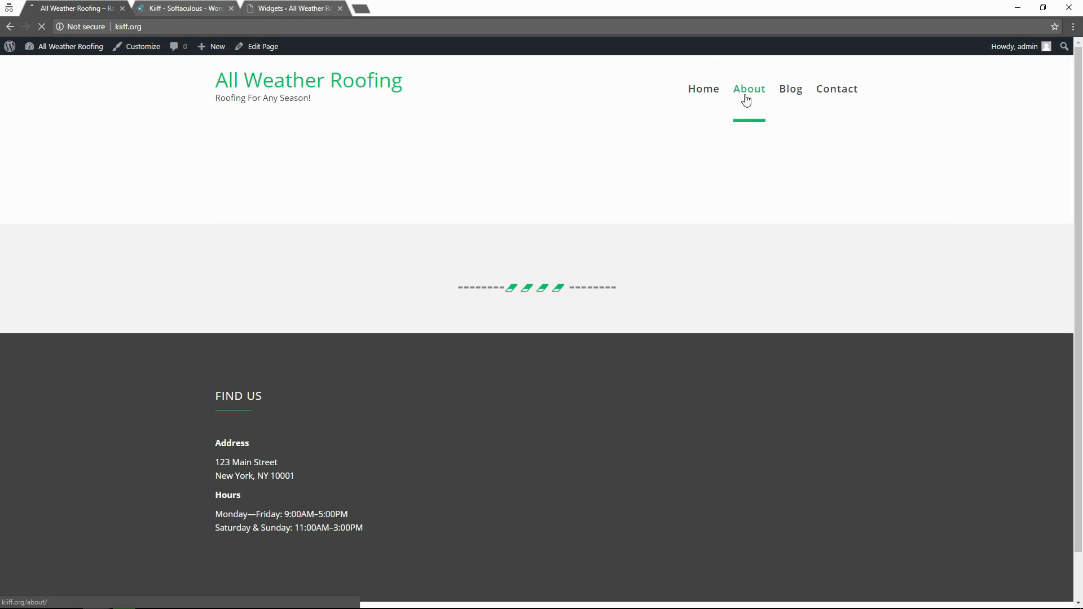
left_click(747, 100)
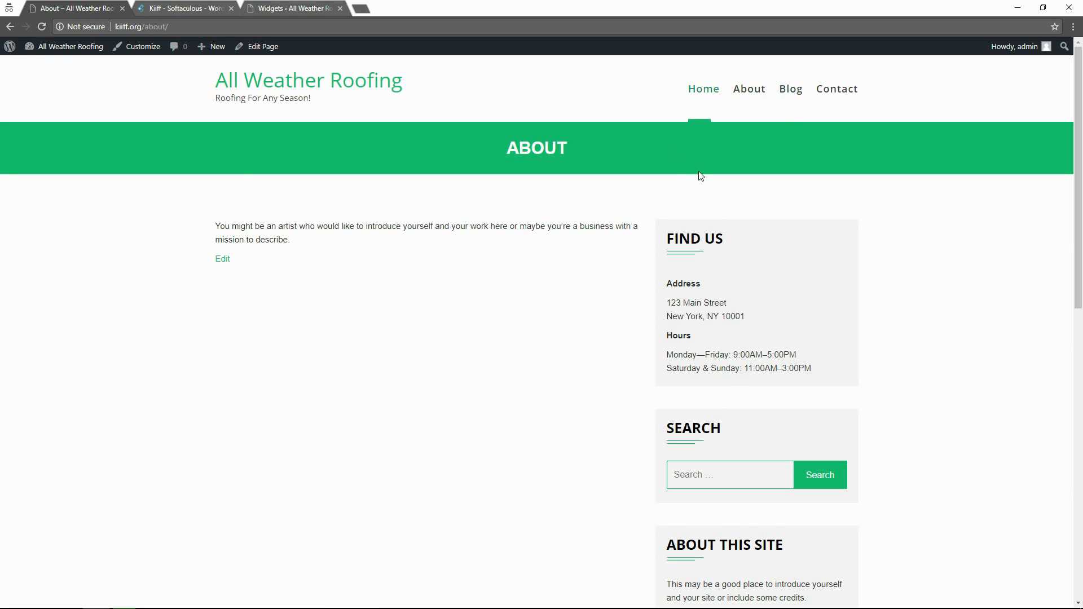
Examine the live About page and compare its sidebar blocks with the widgets assigned to the Sidebar area.
left_click(169, 8)
left_click(103, 6)
scroll(765, 354, "down", 4)
scroll(749, 532, "down", 3)
left_click_drag(1081, 425, 1080, 251)
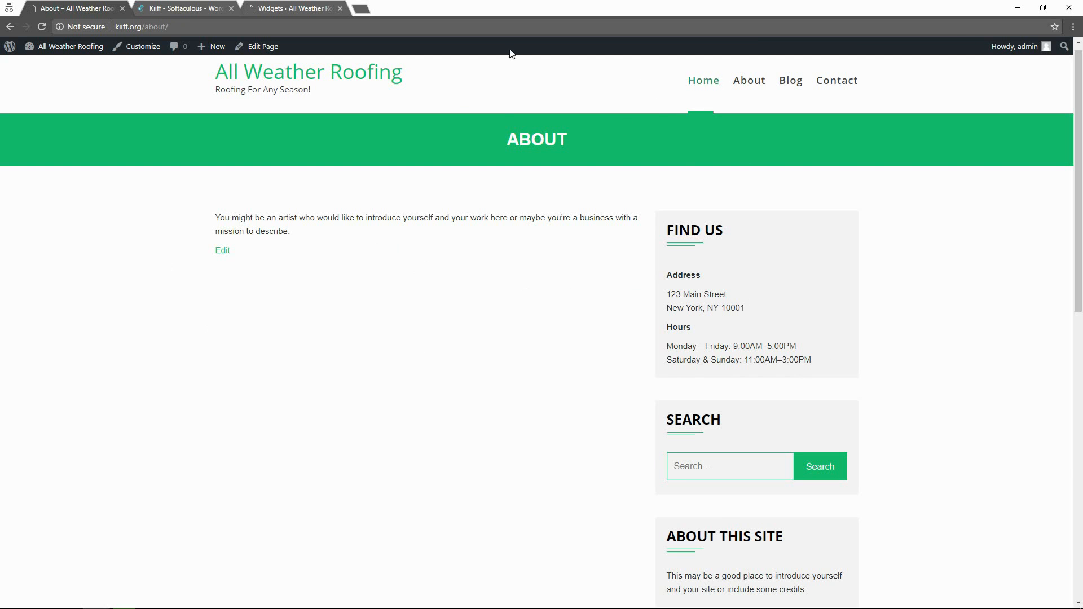
left_click(292, 7)
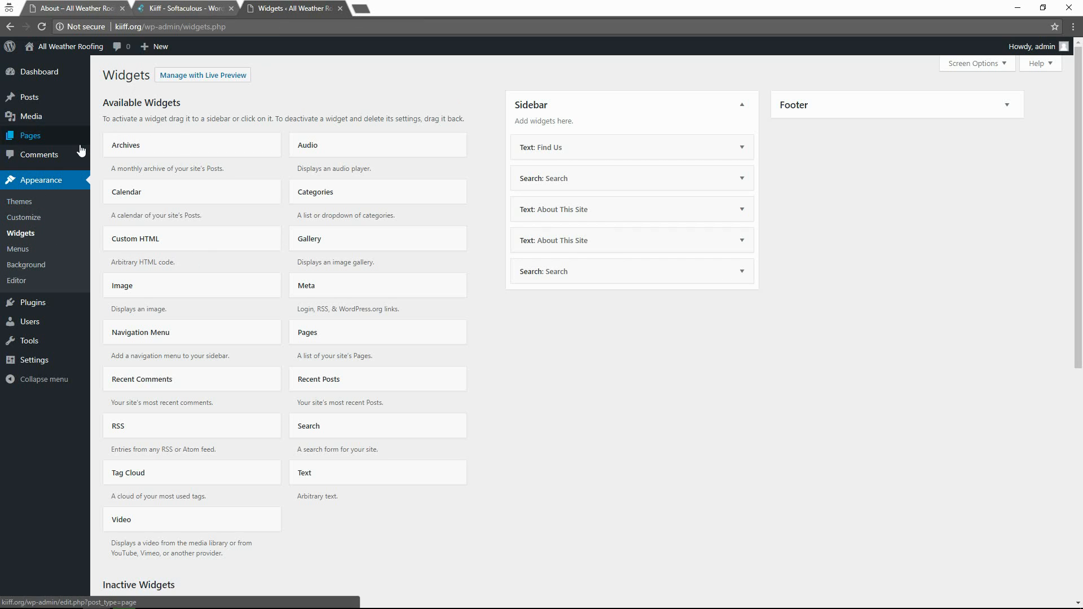
left_click(90, 8)
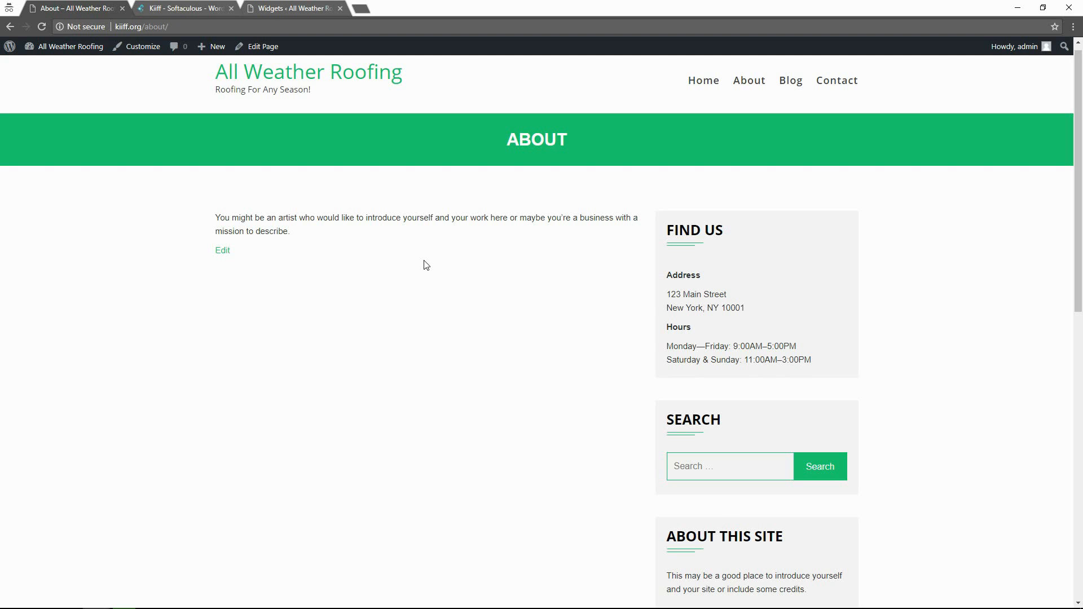
Open the About page for editing from the live site.
left_click_drag(1079, 180, 1082, 156)
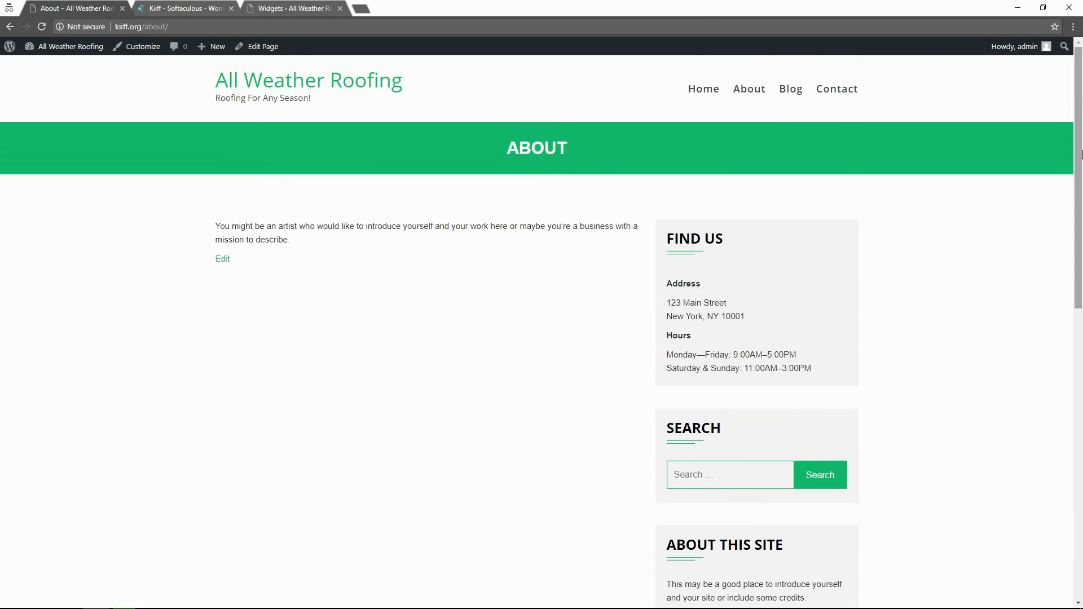
left_click_drag(1079, 119, 1079, 165)
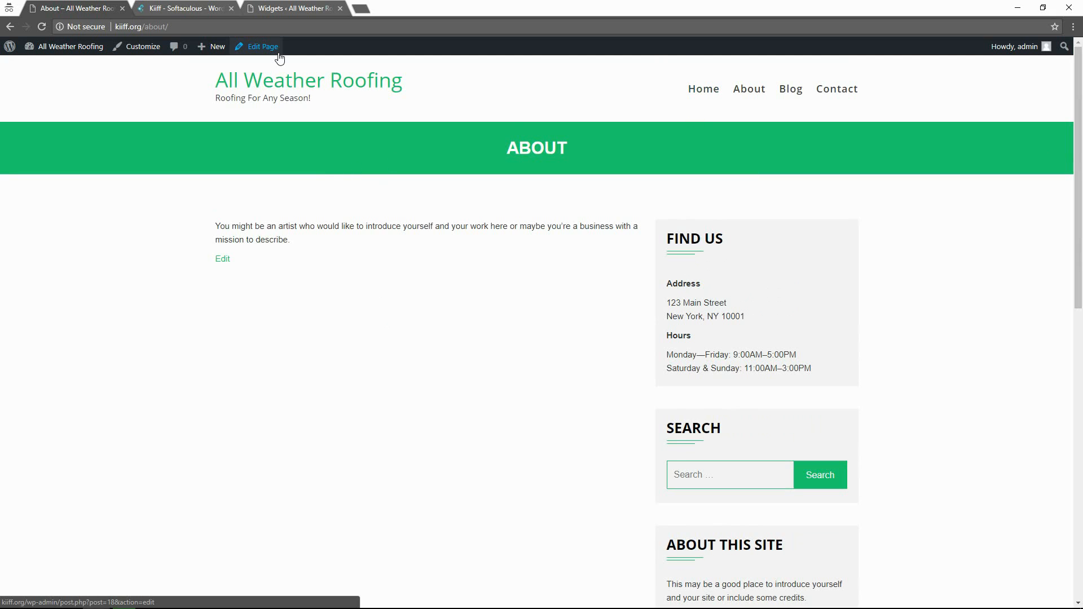
left_click(263, 47)
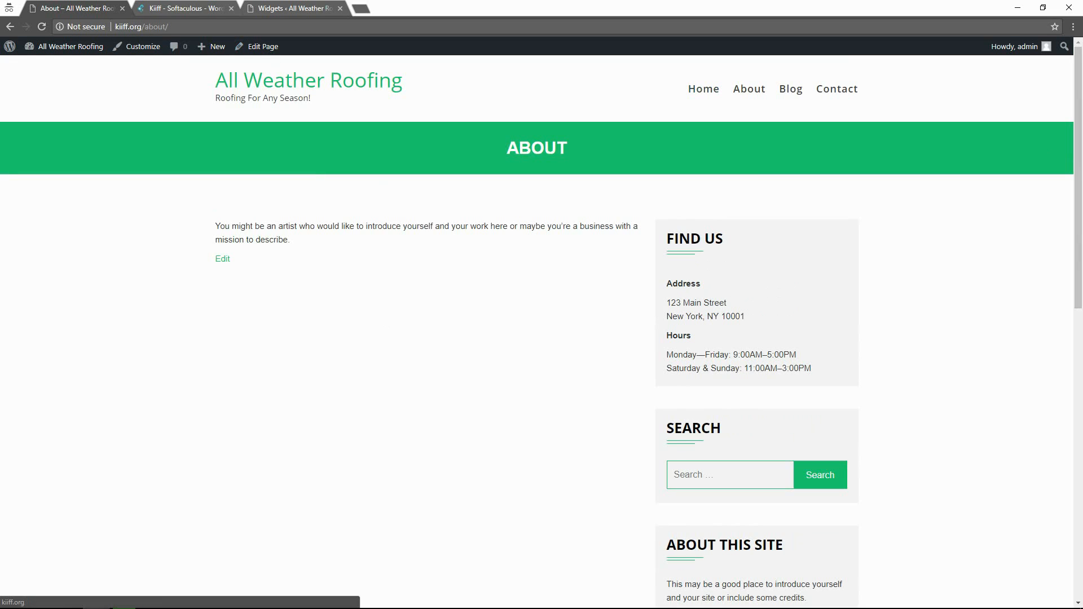